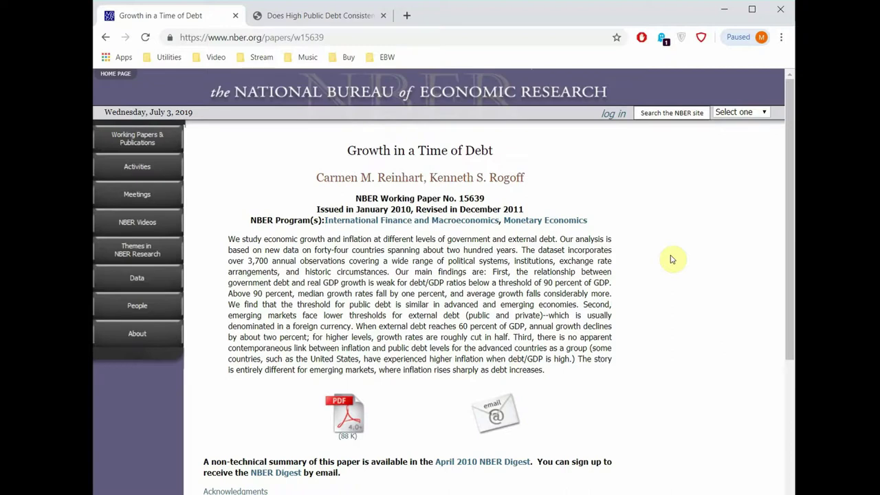
Bring up the critique paper's PDF tab and read through its abstract on the 90 percent debt threshold.
left_click(355, 23)
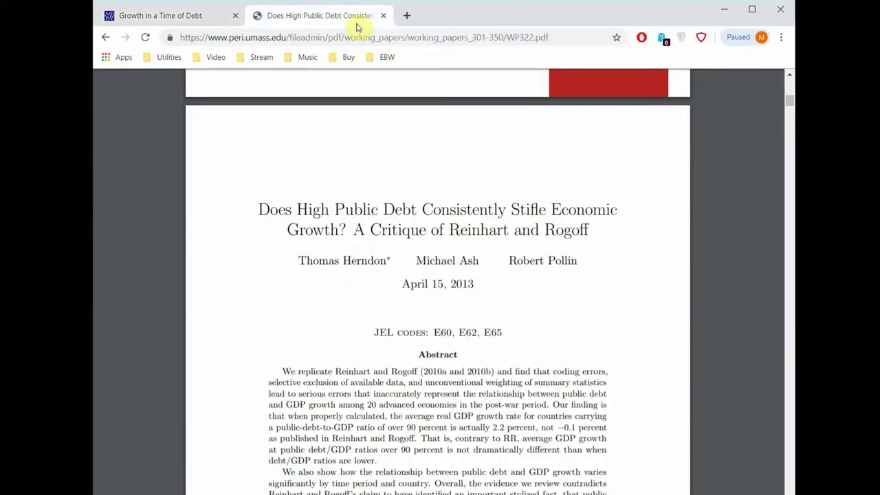
scroll(218, 296, "down", 1)
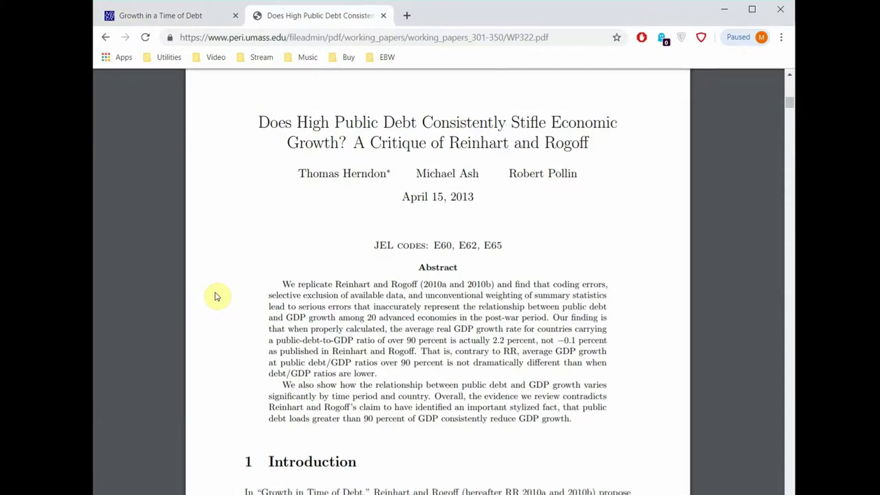
scroll(215, 296, "down", 1)
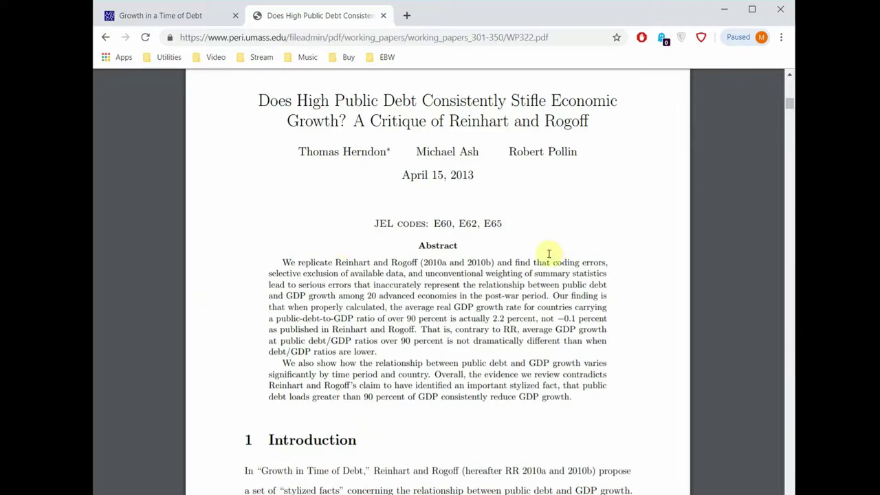
left_click_drag(498, 262, 608, 274)
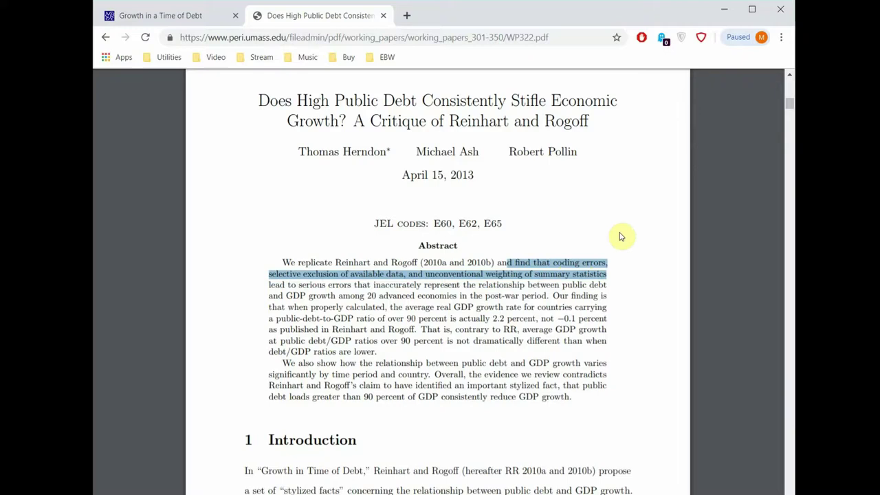
left_click(590, 217)
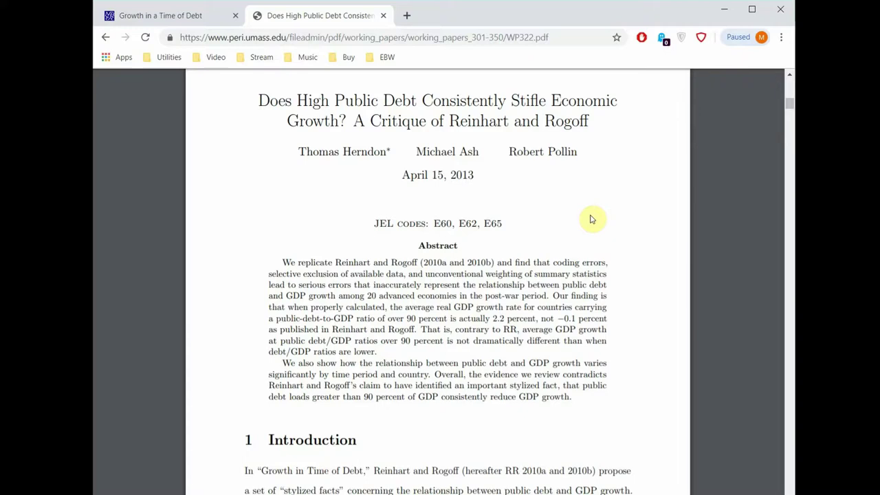
scroll(592, 219, "up", 1)
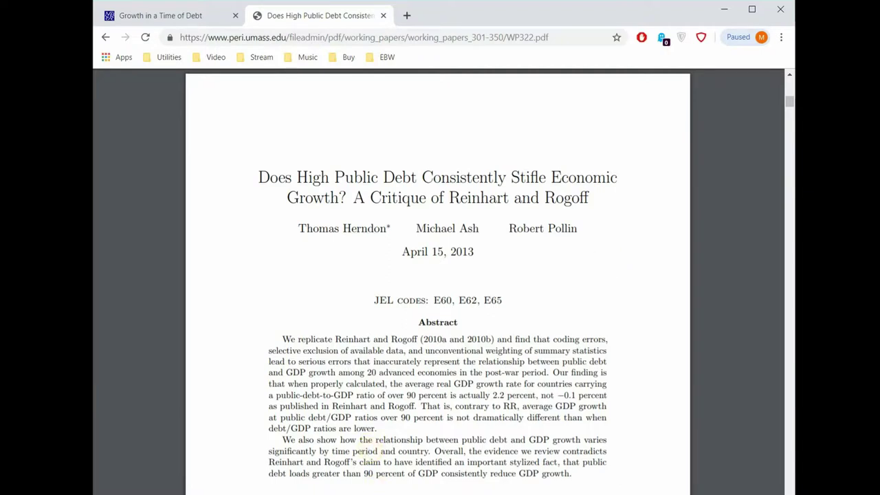
Bring up the Reinhart-Rogoff workbook and check the =LOOKUP debt-category formulas in cells E7–E10.
left_click(378, 494)
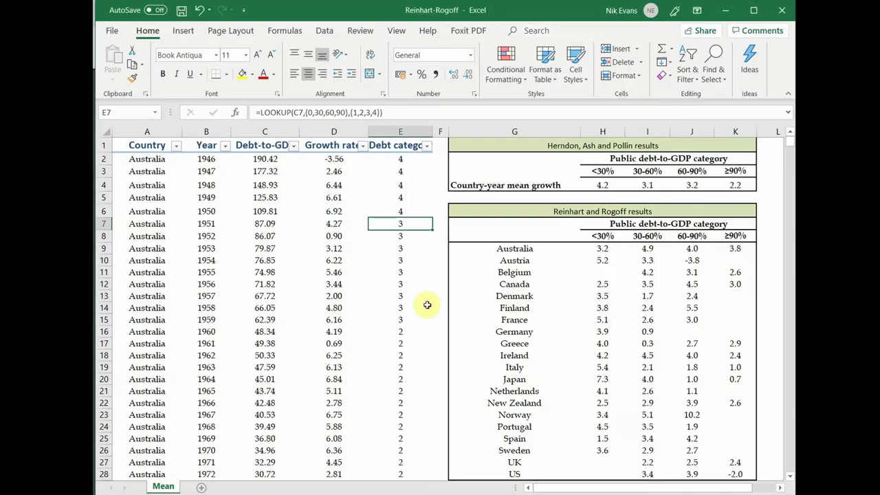
left_click(416, 247)
left_click(417, 236)
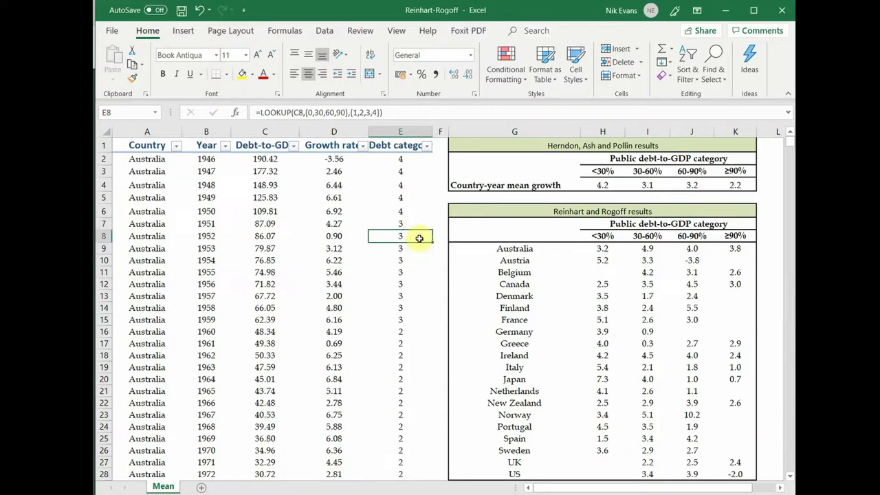
left_click(403, 223)
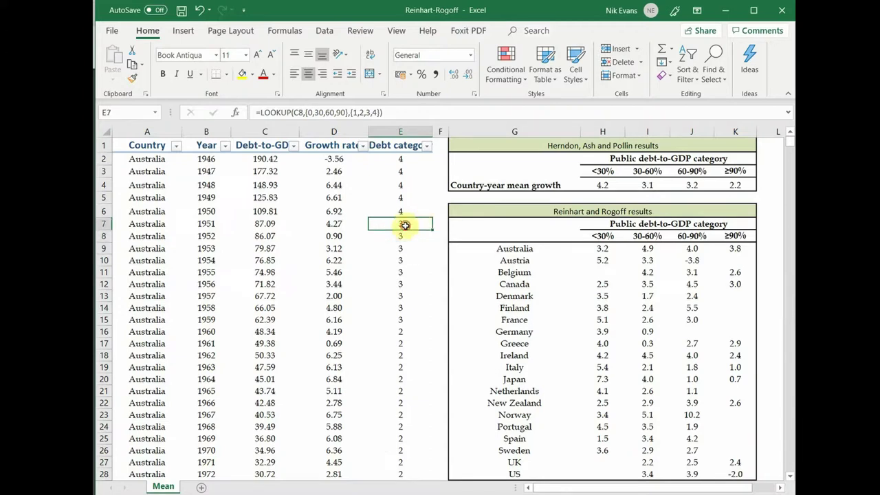
left_click(406, 261)
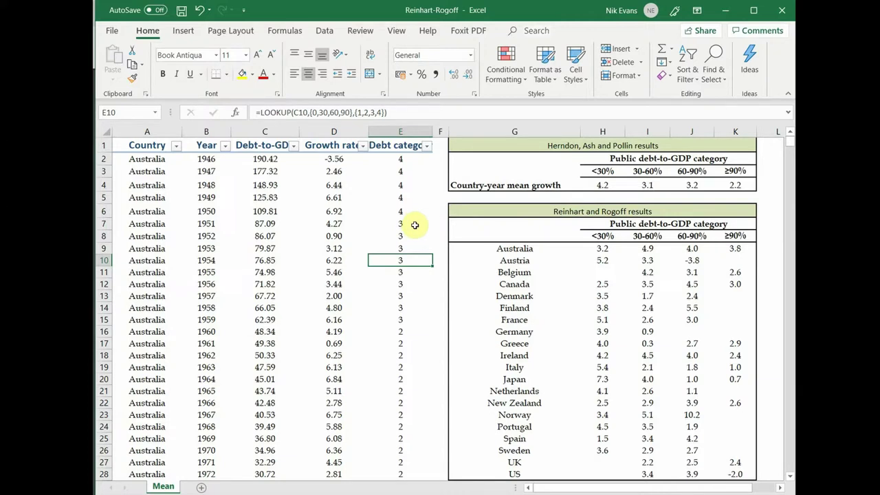
left_click(171, 160)
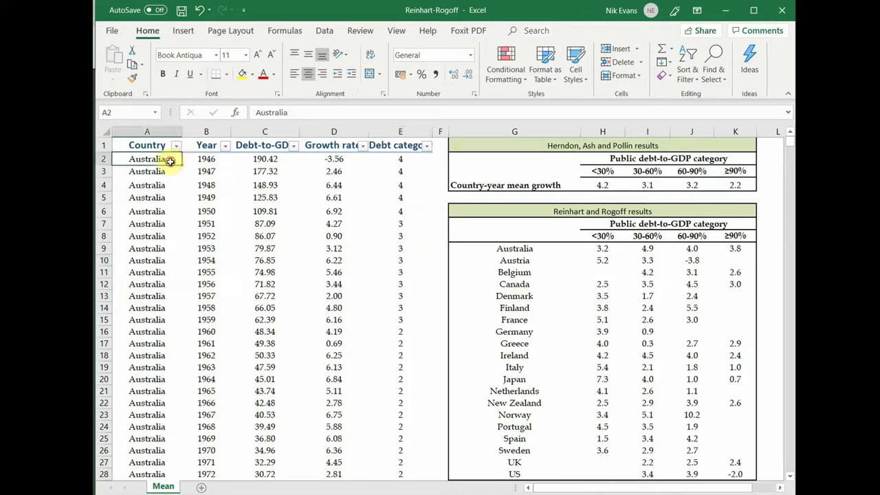
key("Down")
key("Down")
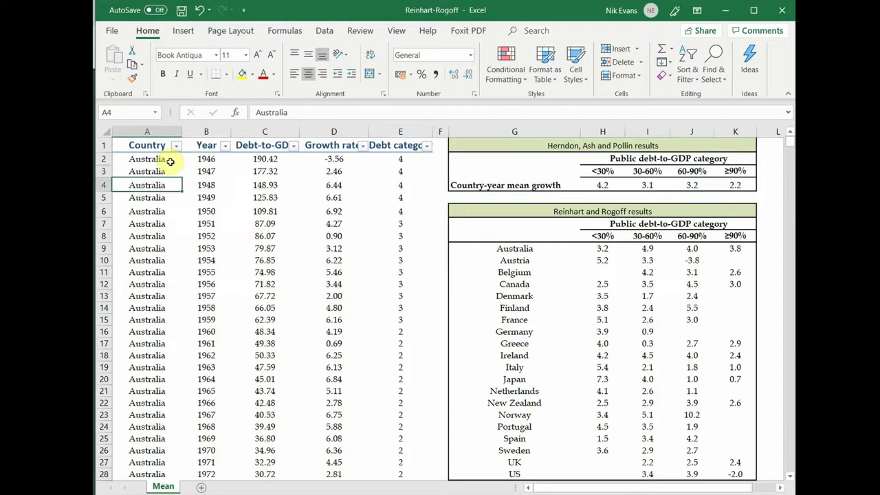
key("Right")
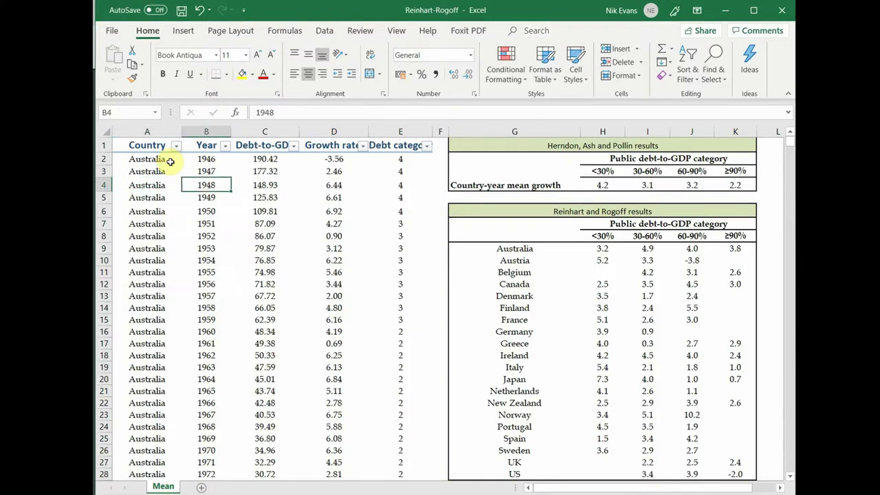
key("Right")
key("Up")
key("Down")
key("Down")
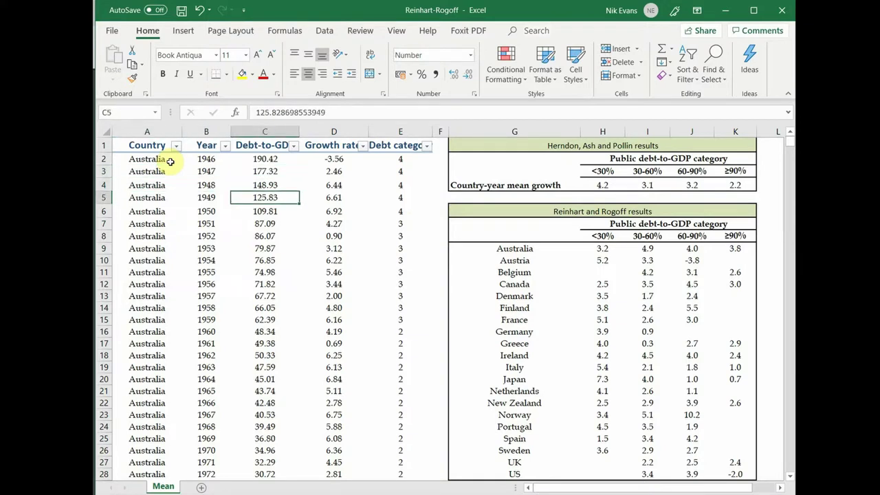
key("Right")
key("Down")
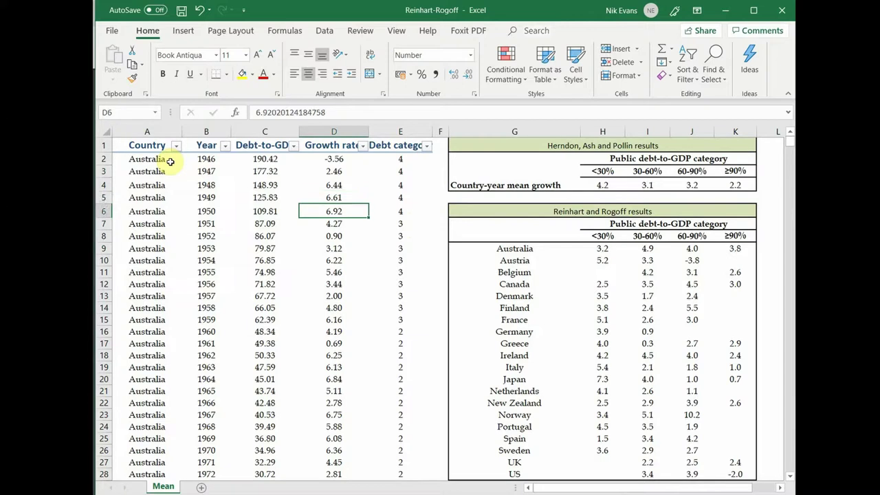
key("Left")
key("Left")
scroll(165, 338, "down", 20)
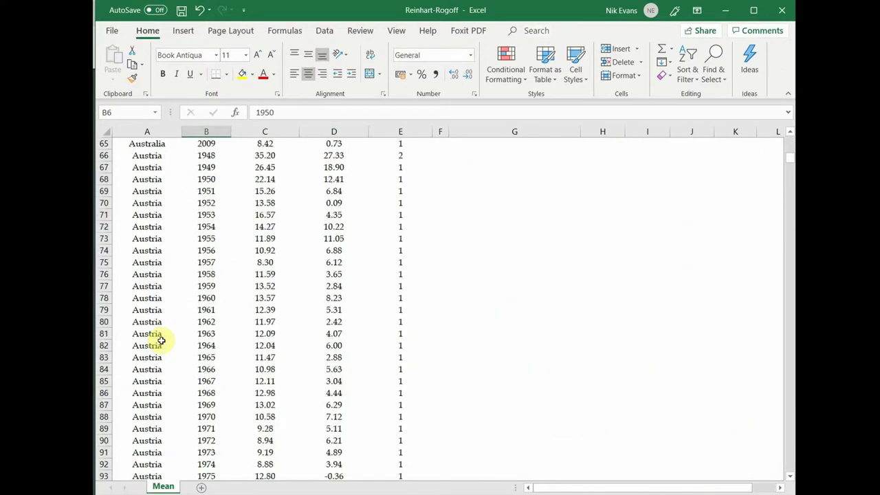
scroll(204, 259, "up", 2)
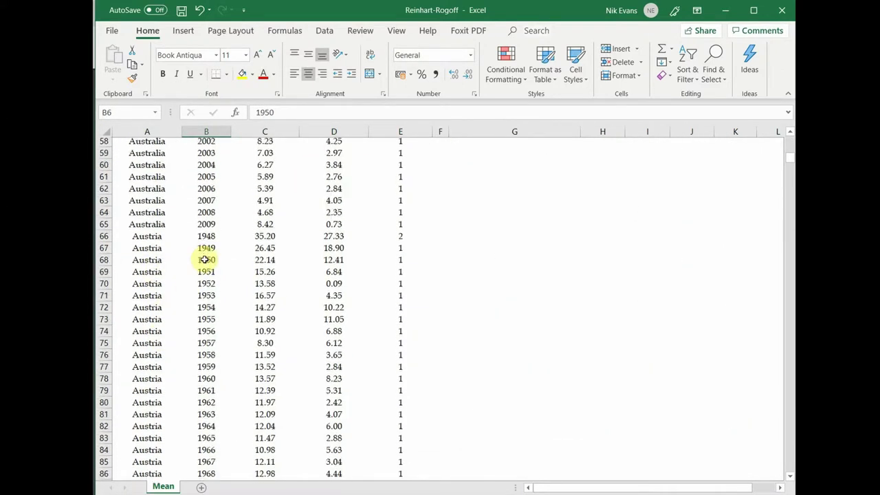
scroll(205, 260, "up", 19)
scroll(205, 260, "down", 20)
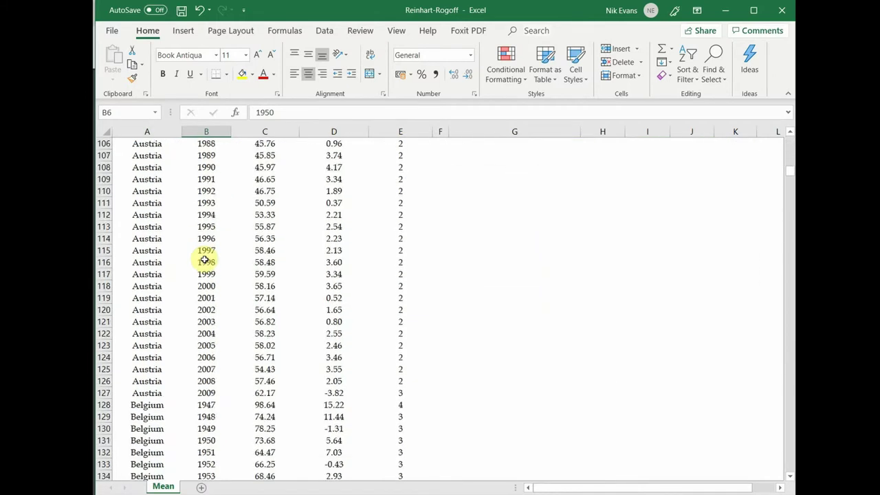
scroll(205, 260, "down", 1)
scroll(205, 260, "up", 20)
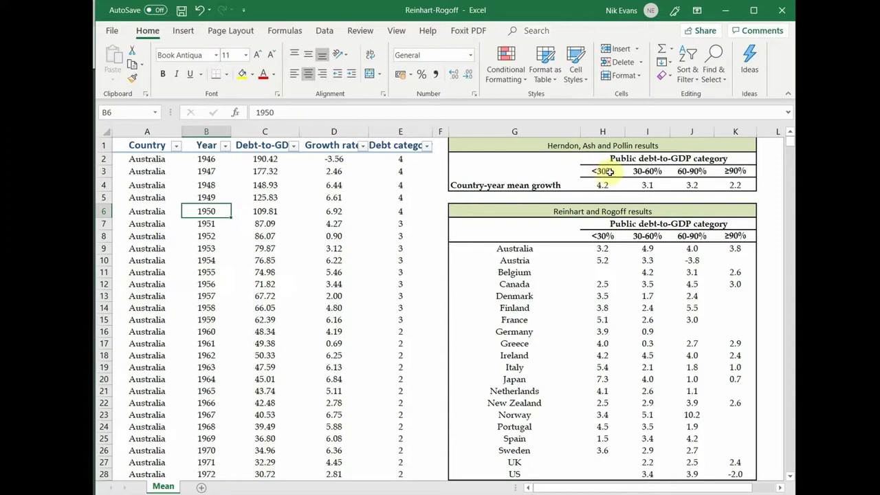
left_click(402, 170)
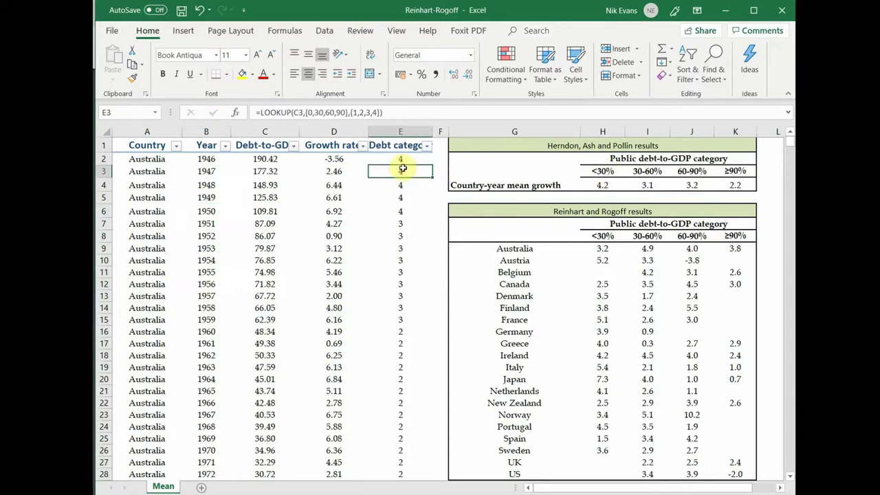
left_click(649, 173)
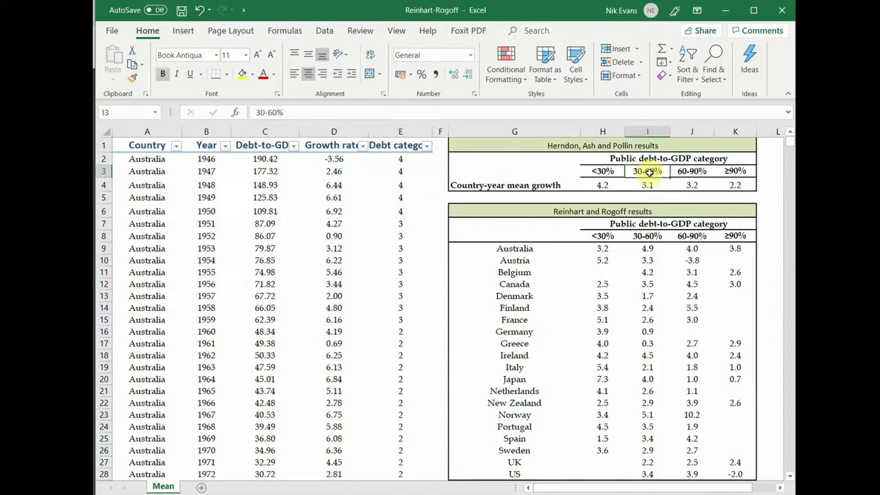
left_click(691, 171)
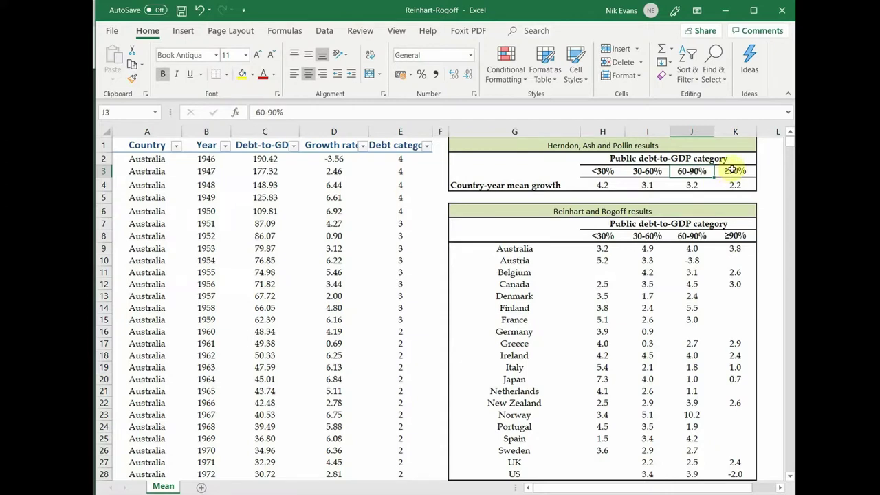
left_click(404, 198)
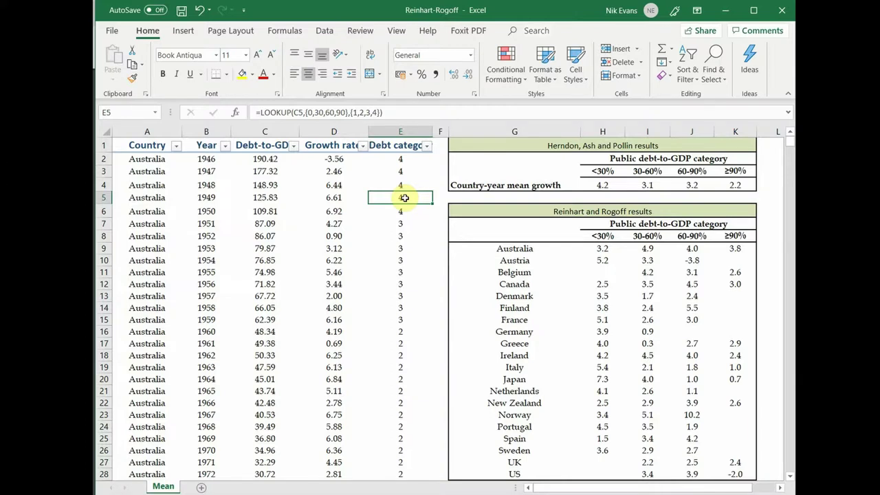
left_click(610, 186)
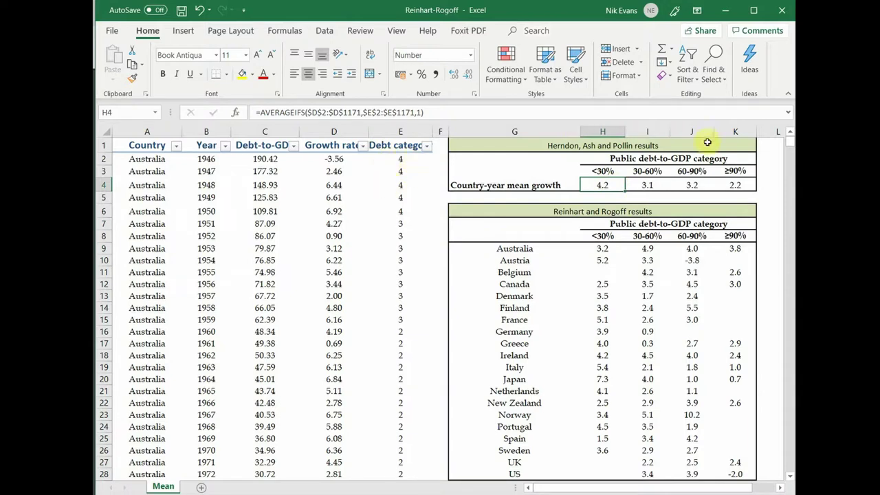
left_click(732, 187)
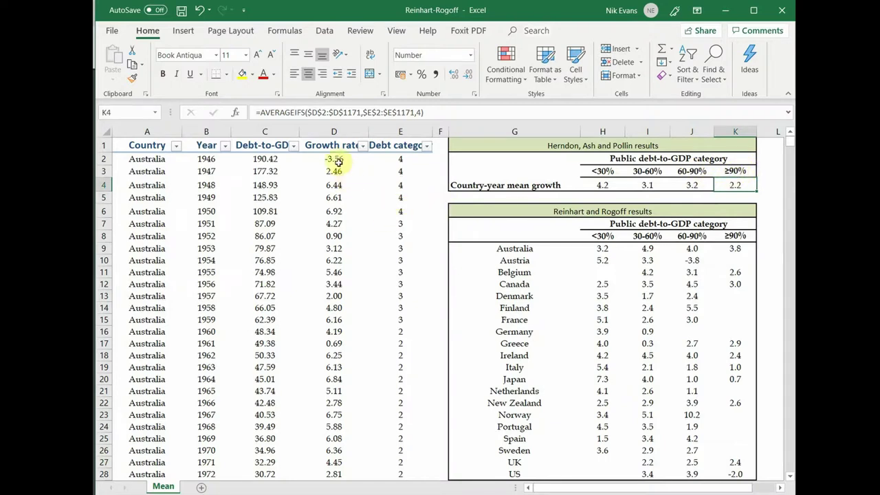
left_click(336, 224)
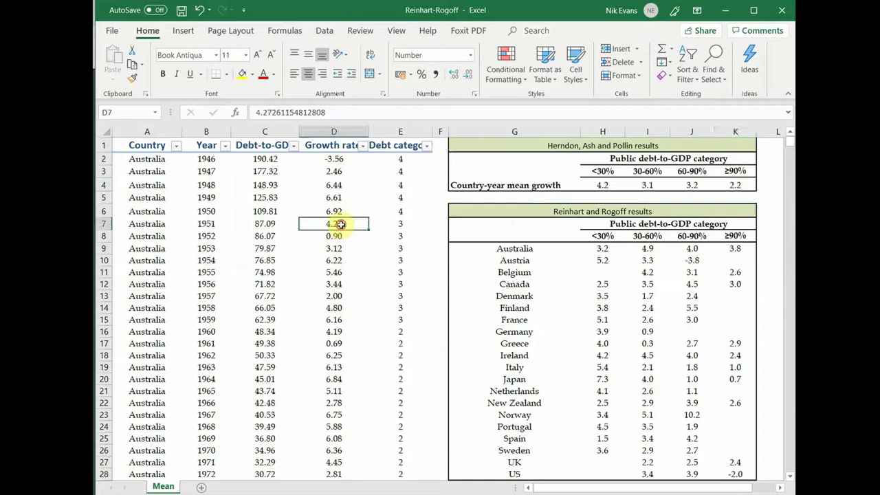
left_click(335, 213)
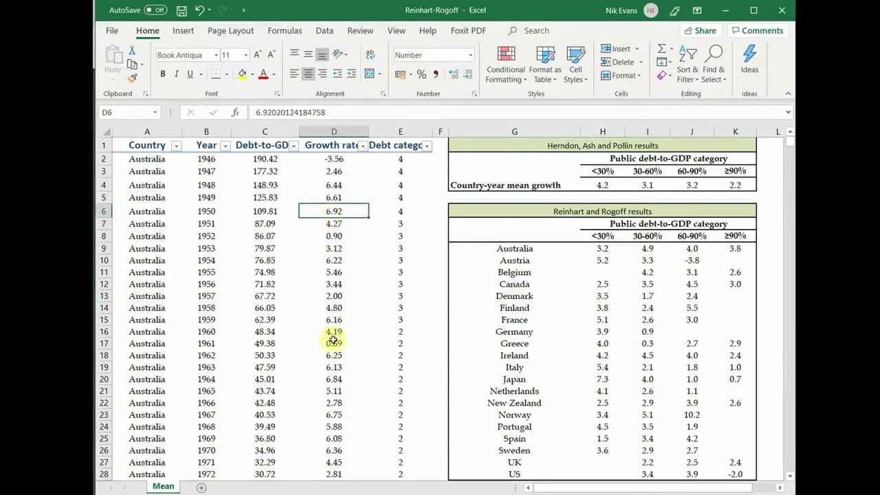
left_click(724, 183)
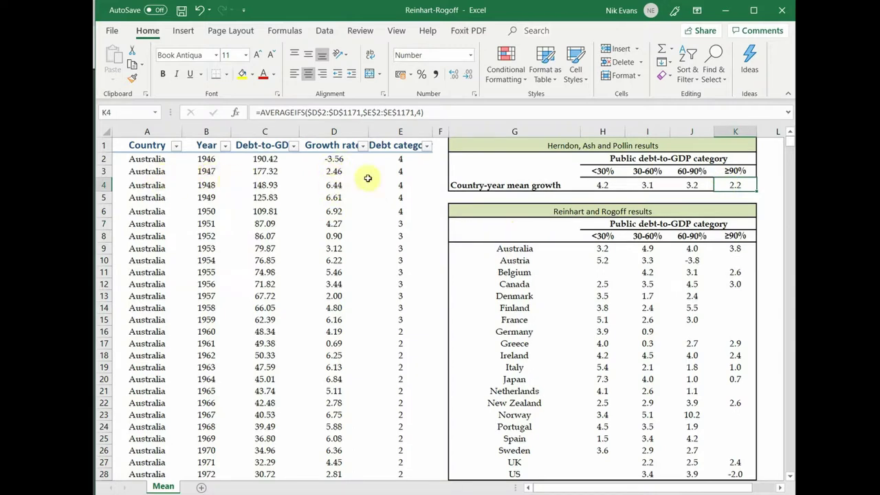
left_click(403, 170)
left_click(404, 184)
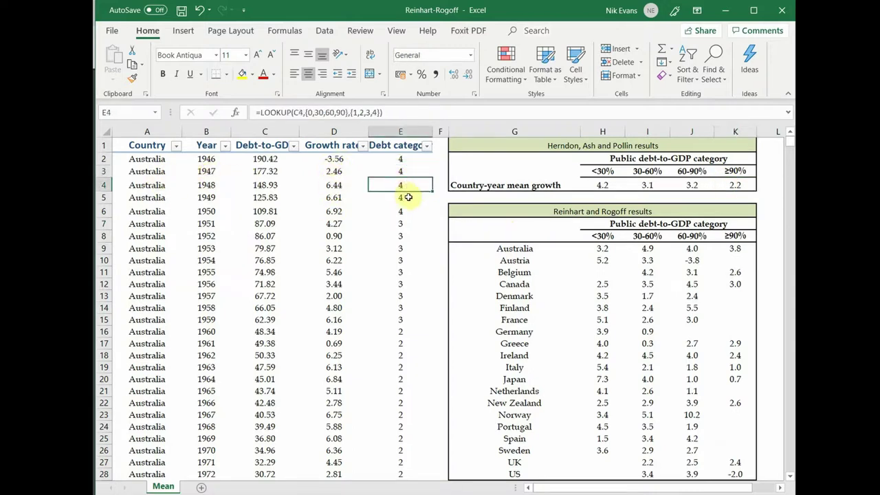
left_click(406, 197)
left_click(407, 210)
left_click(407, 198)
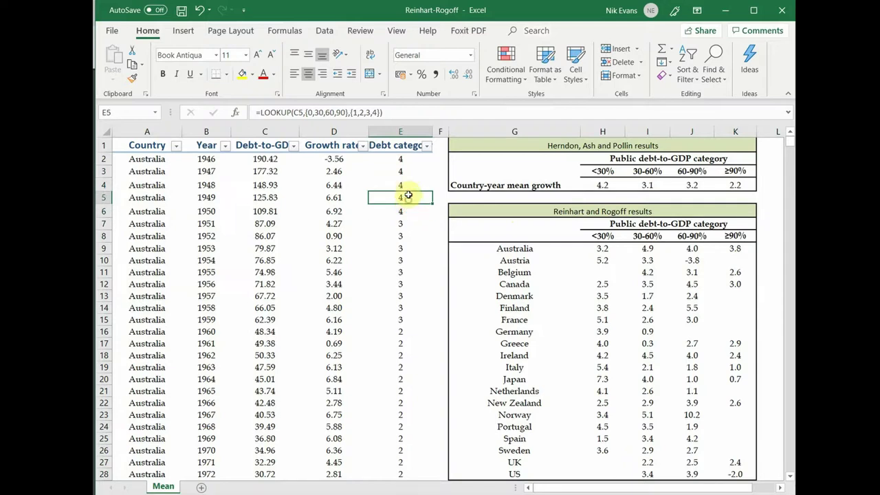
left_click(606, 187)
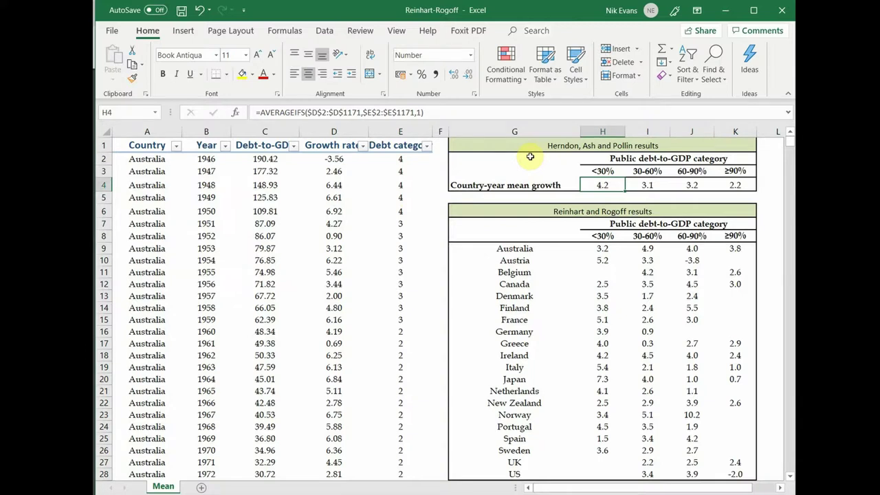
key("Right")
key("Right")
key("Right")
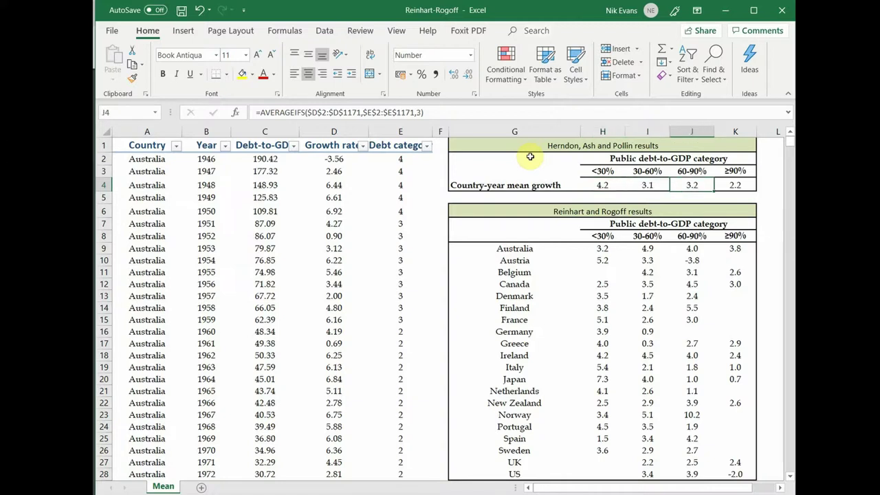
key("Left")
key("Left")
key("Left")
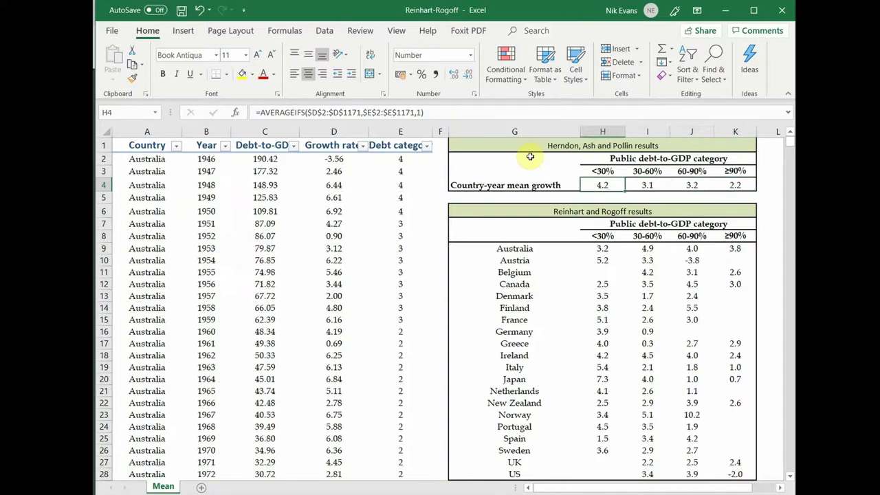
key("Right")
key("Right")
key("Right")
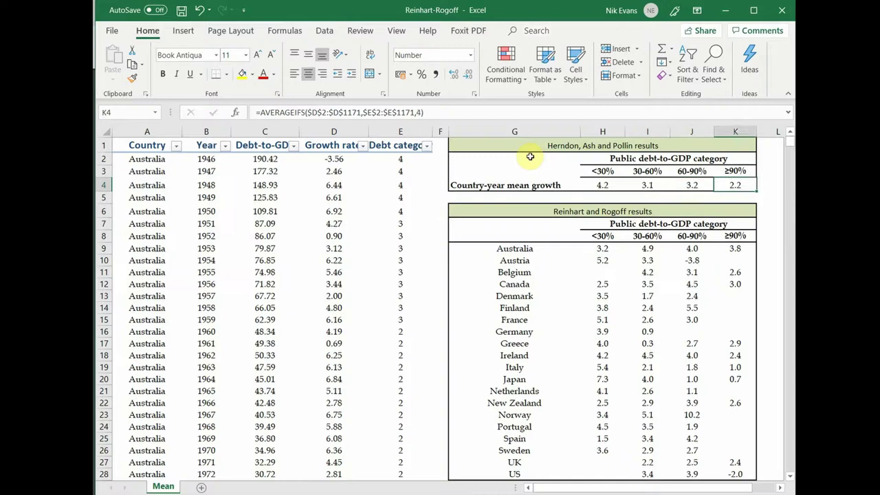
key("Left")
key("Left")
key("Left")
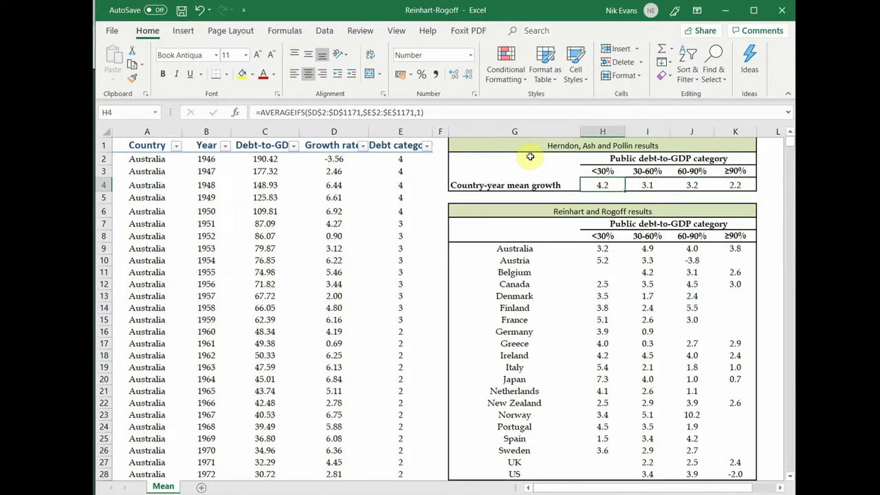
key("Right")
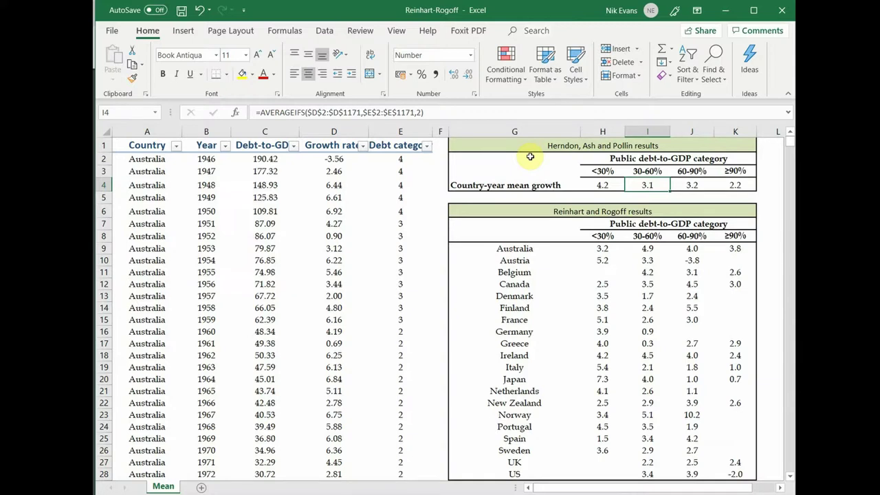
key("Right")
key("Right")
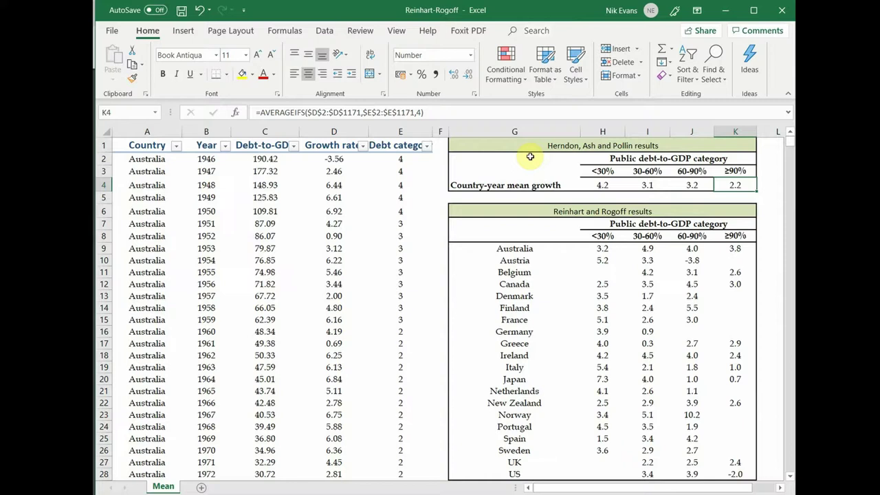
key("Left")
key("Left")
key("Left")
key("Left")
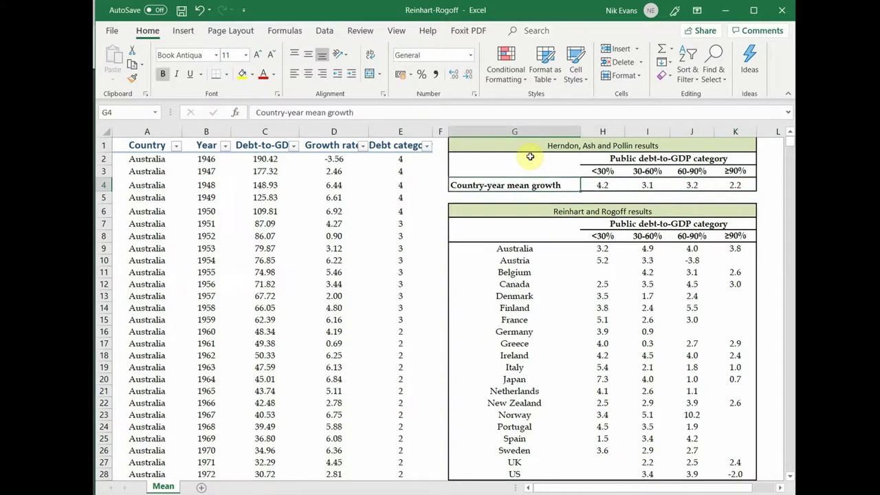
key("Up")
key("Up")
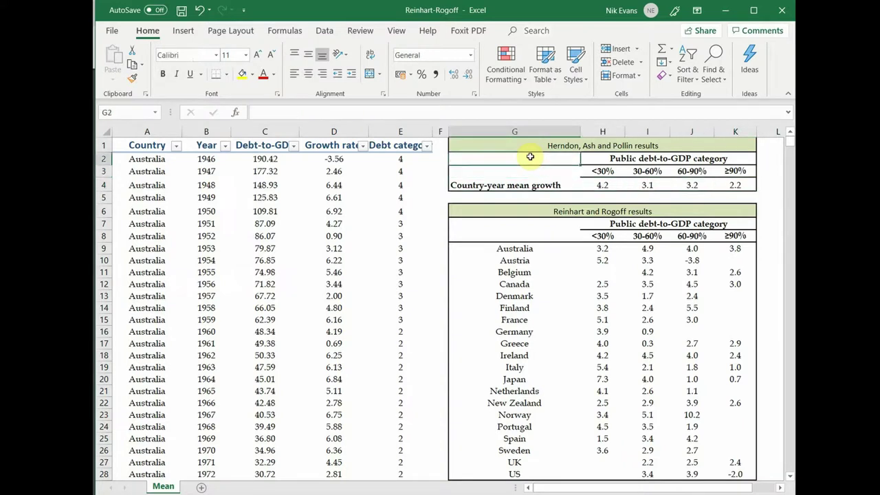
key("Right")
key("Down")
key("Down")
key("Right")
key("Right")
key("Right")
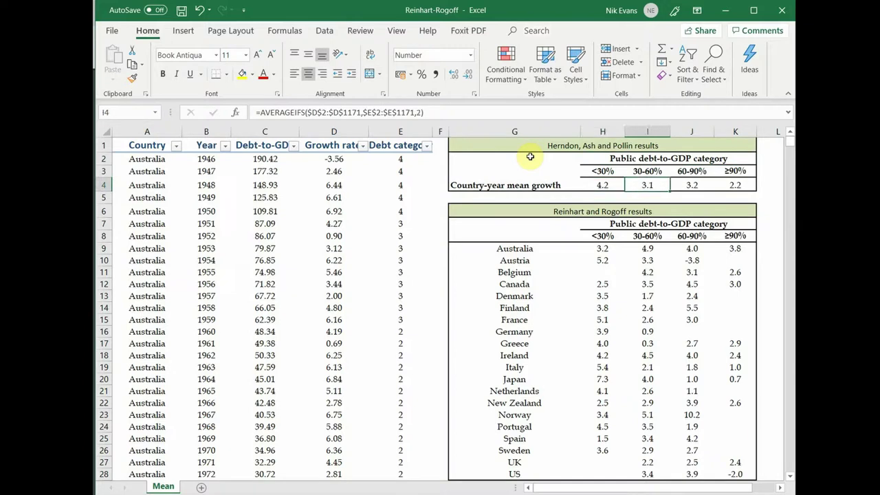
key("Left")
key("Left")
key("Left")
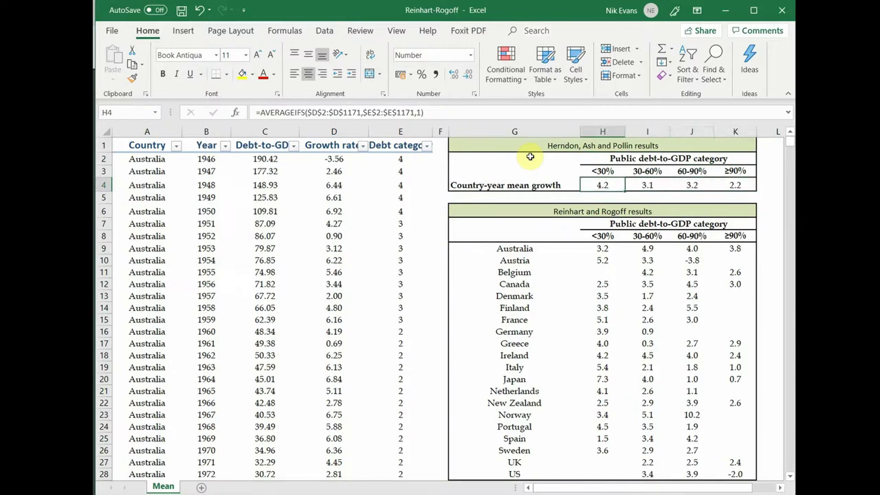
key("Left")
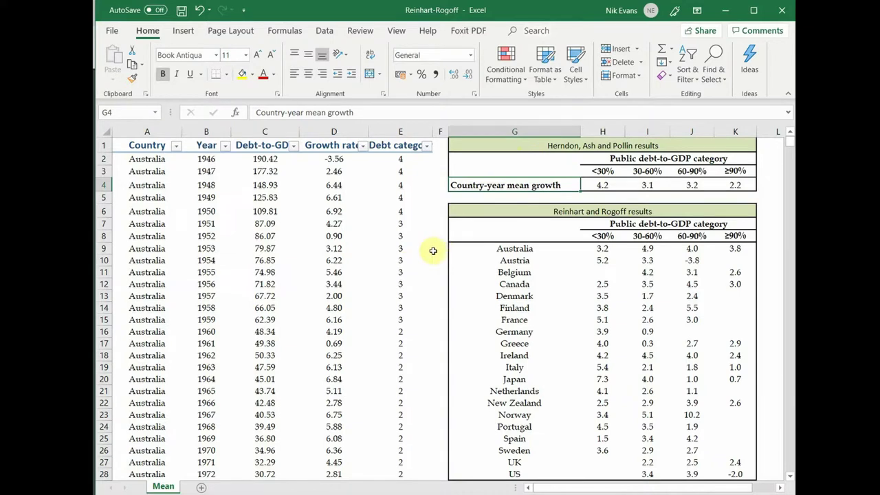
scroll(433, 251, "down", 1)
scroll(433, 251, "up", 1)
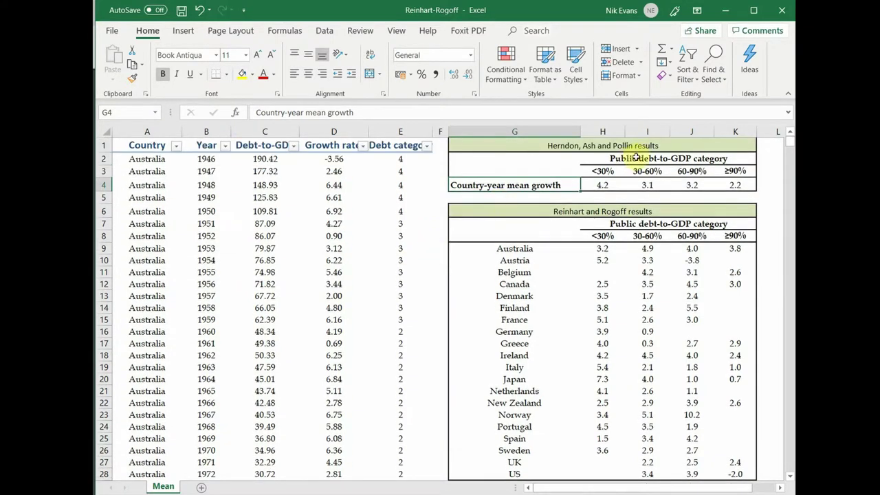
left_click(602, 185)
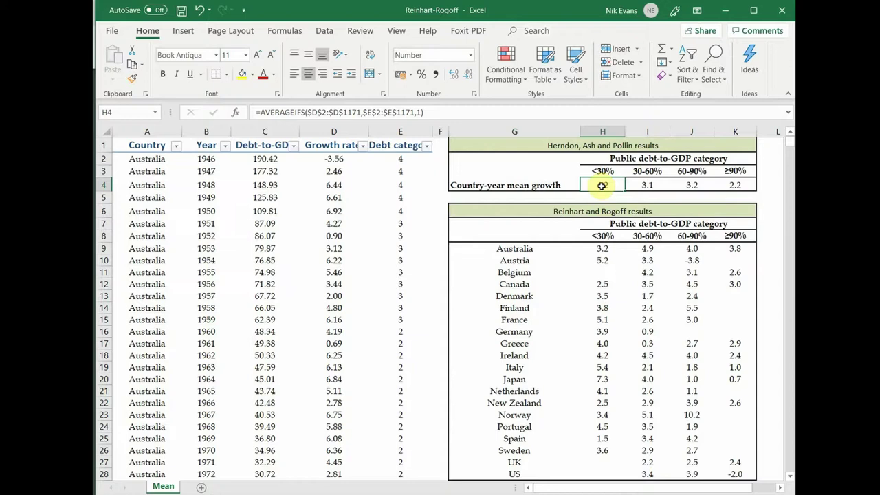
left_click(610, 249)
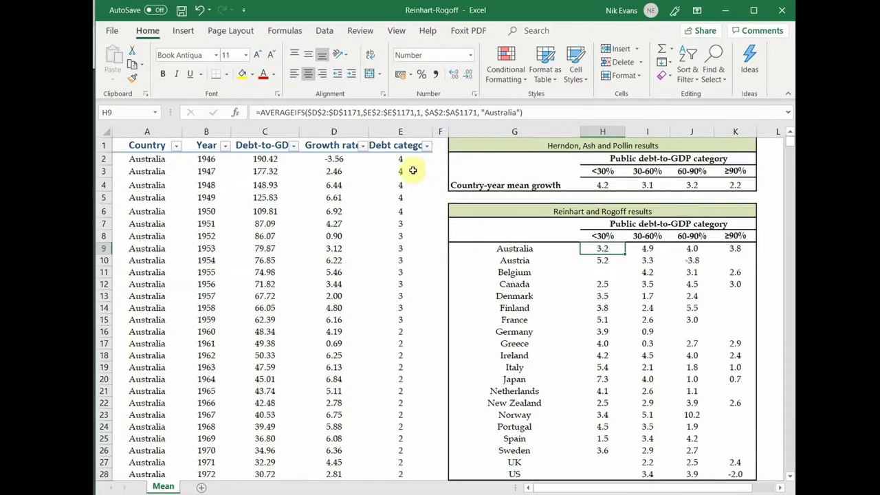
left_click(402, 189)
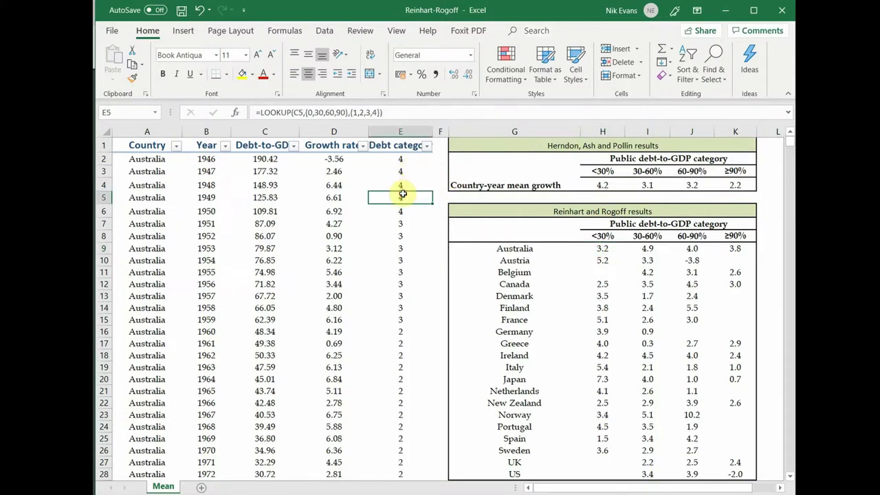
left_click(148, 186)
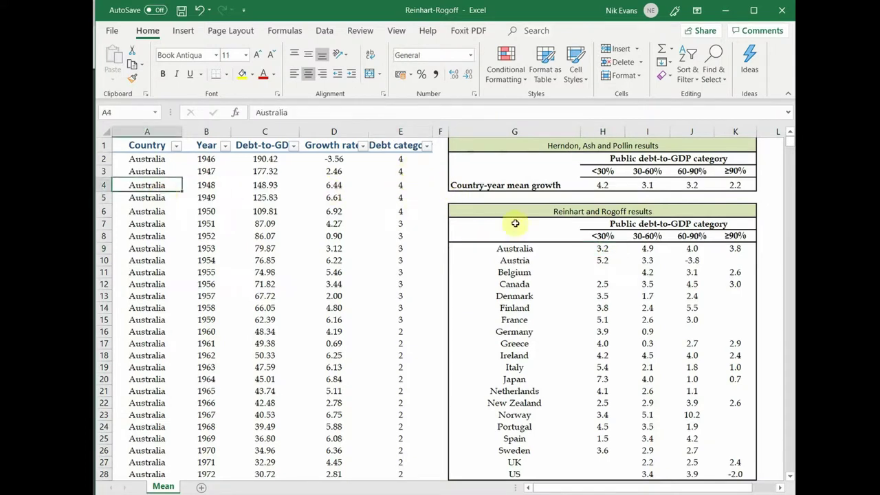
left_click(743, 250)
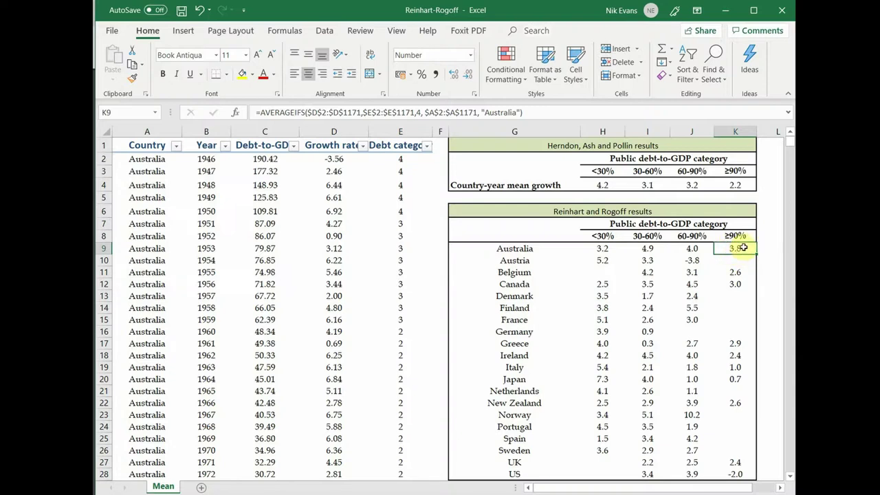
left_click(703, 251)
left_click(656, 275)
left_click(651, 296)
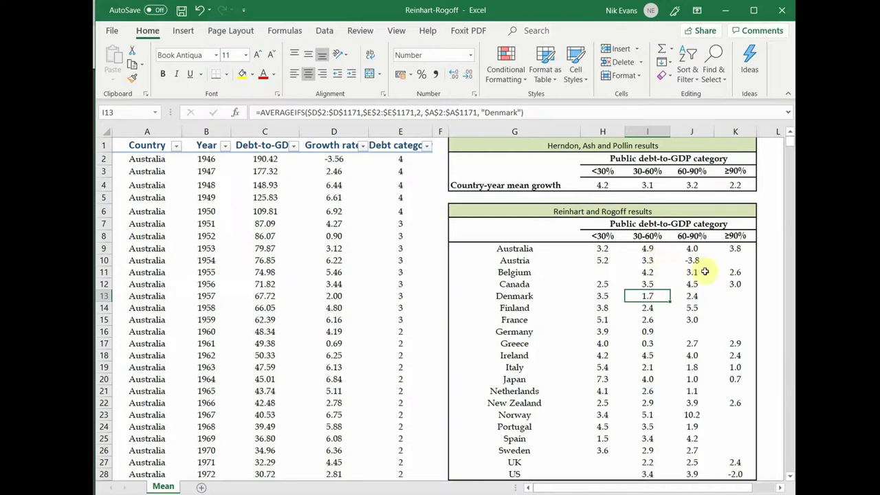
scroll(724, 302, "down", 2)
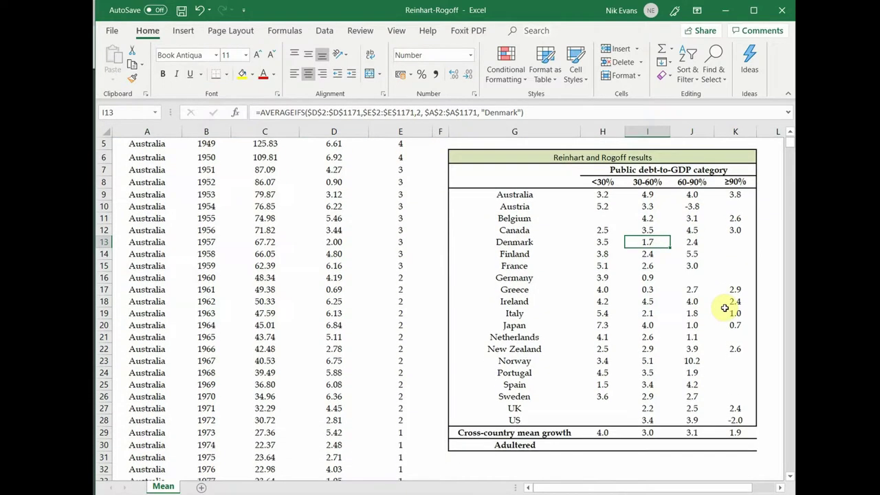
scroll(725, 305, "down", 1)
scroll(727, 275, "up", 2)
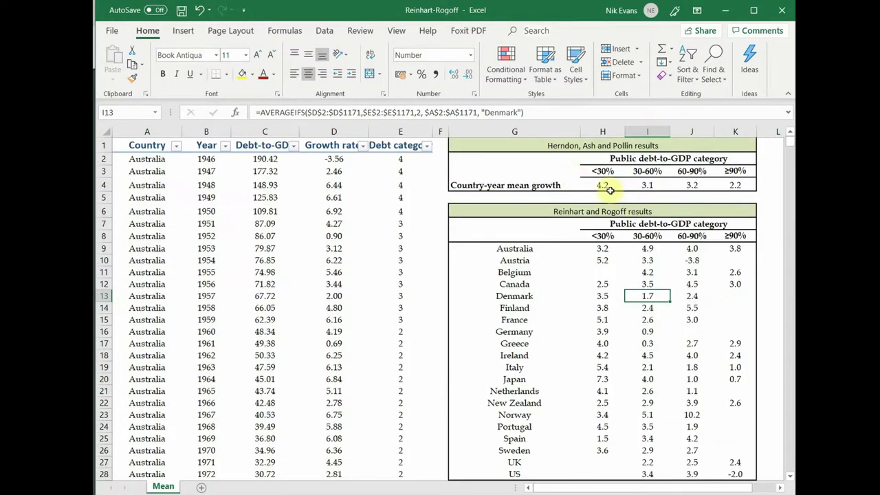
left_click_drag(603, 186, 726, 186)
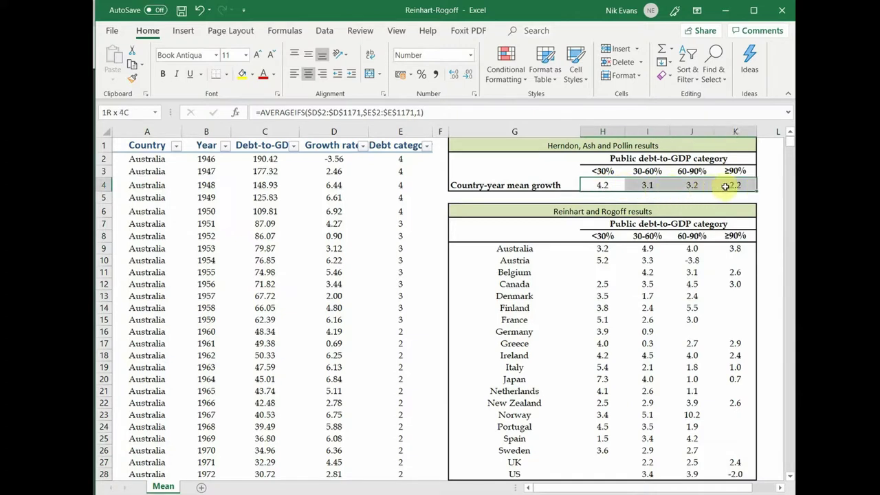
left_click(673, 297)
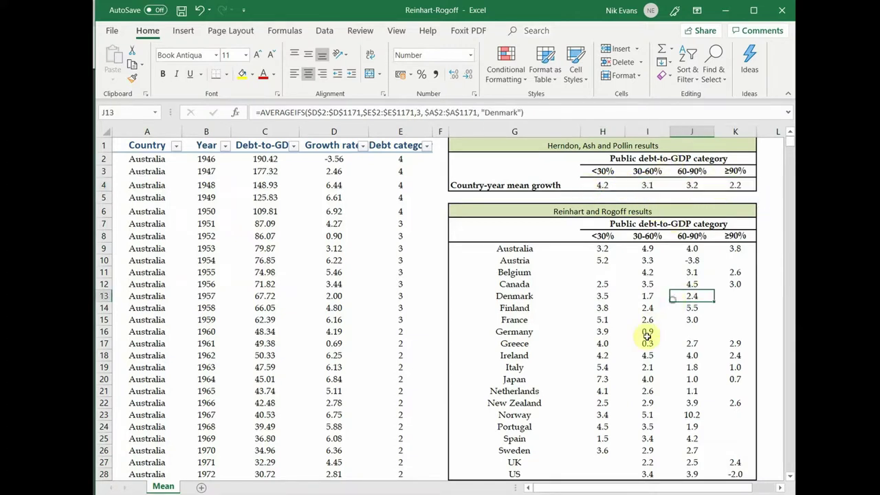
scroll(647, 335, "down", 2)
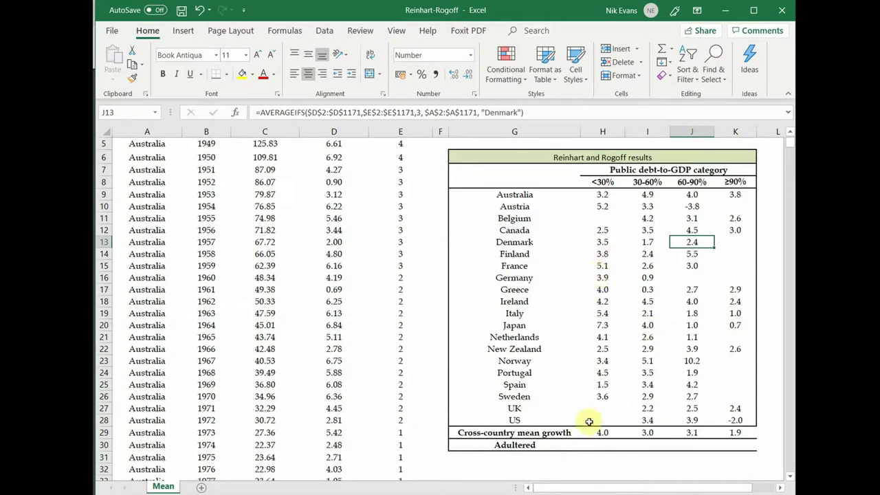
left_click(599, 432)
key("Right")
key("Right")
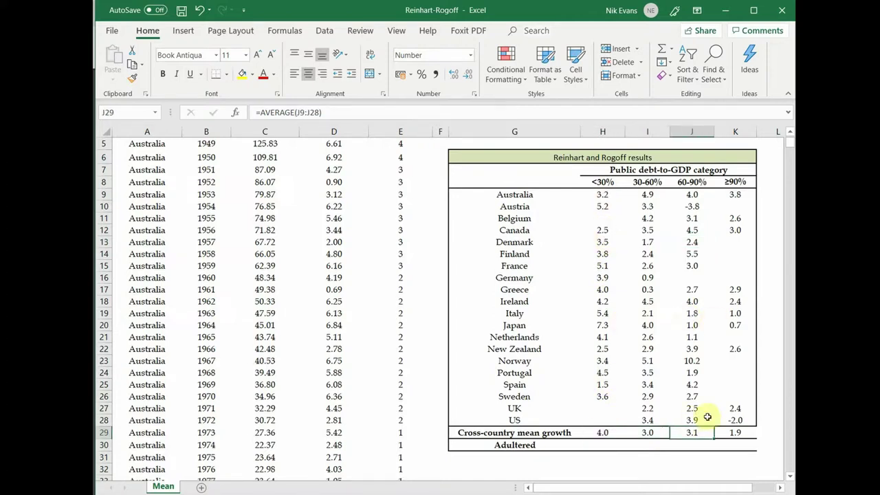
left_click(741, 349)
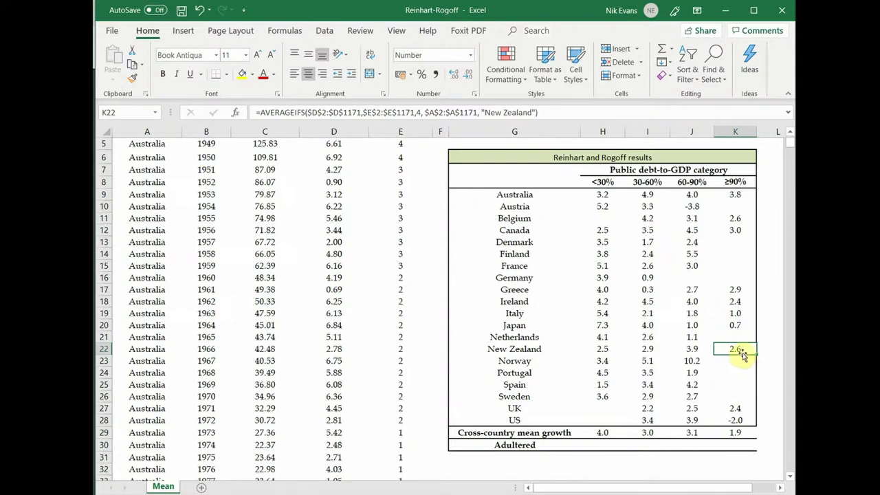
left_click(744, 409)
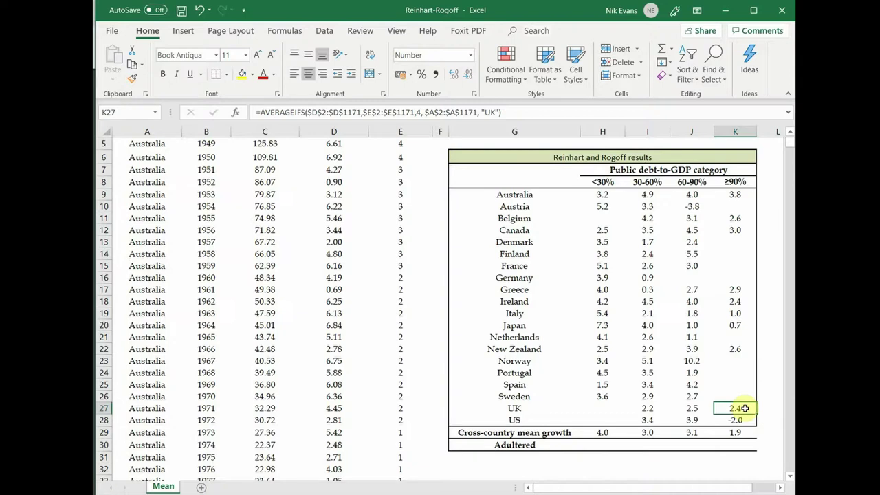
left_click(748, 432)
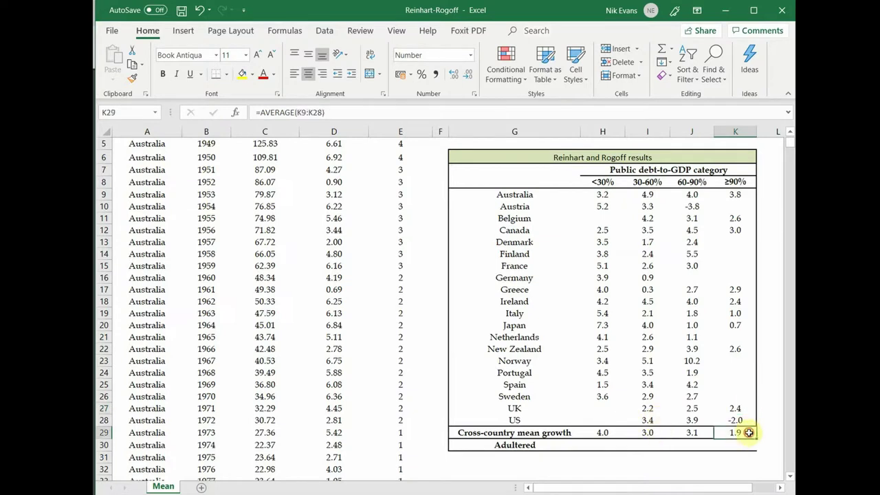
left_click(748, 349)
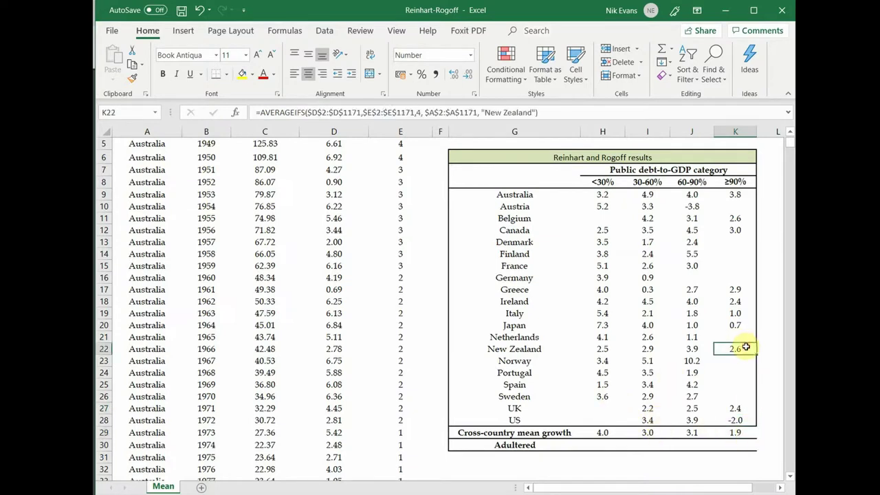
left_click(748, 408)
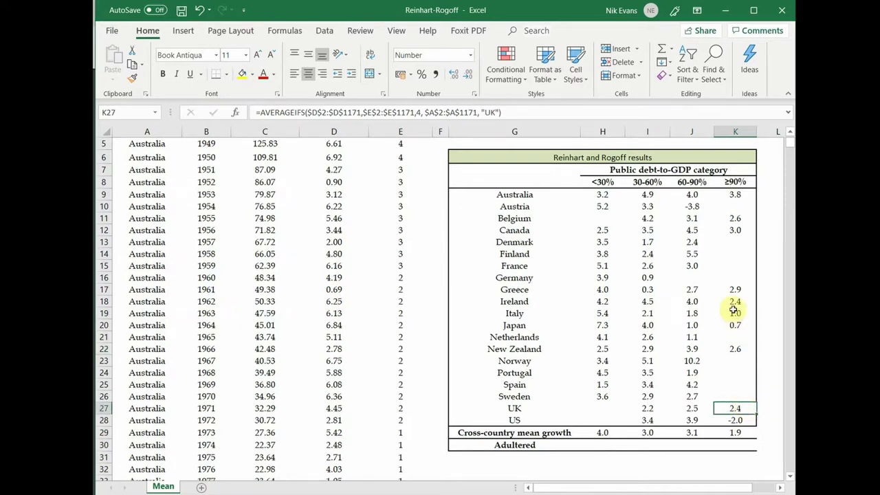
scroll(730, 298, "up", 2)
scroll(731, 298, "down", 2)
Enter =AVERAGE(H14:H28) in the Adultered <30% cell H30, giving 4.1.
left_click_drag(595, 432, 756, 432)
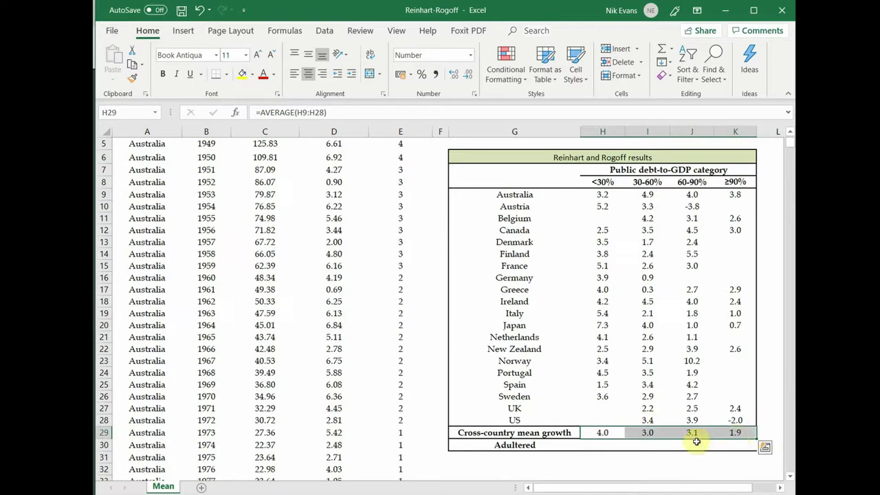
left_click(602, 444)
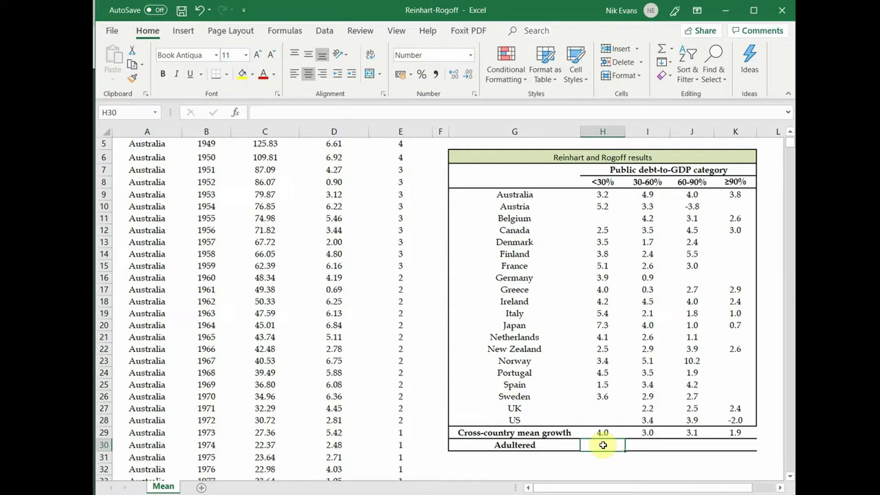
type("=")
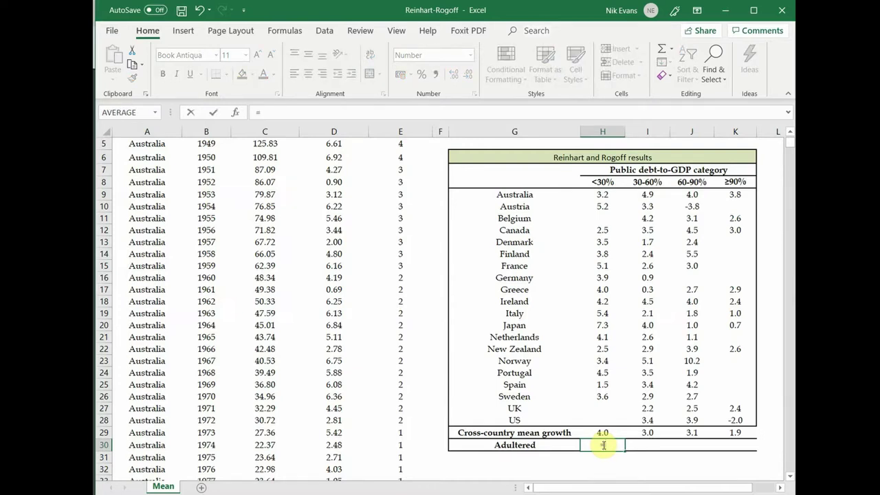
type("aver")
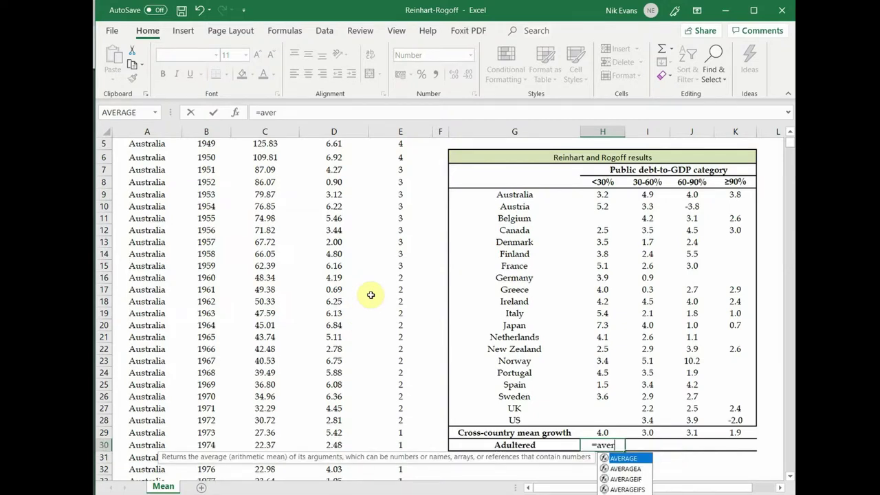
type("age")
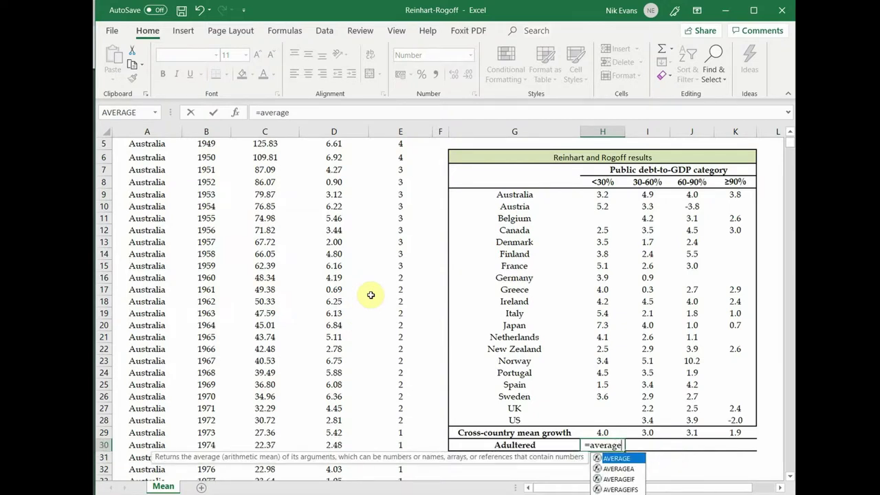
type("(")
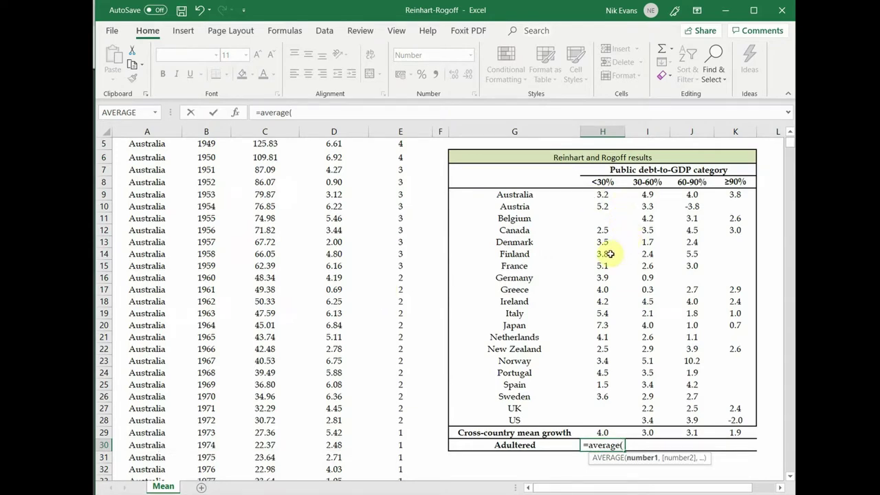
left_click_drag(613, 255, 608, 419)
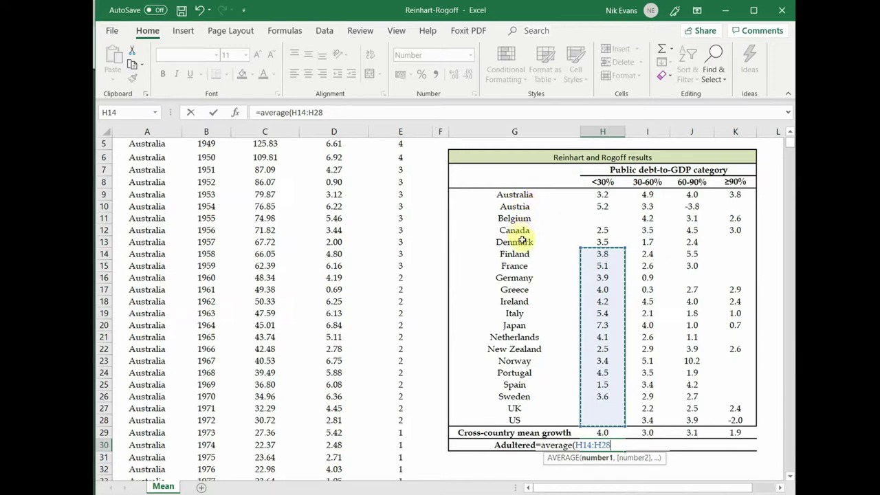
key("Return")
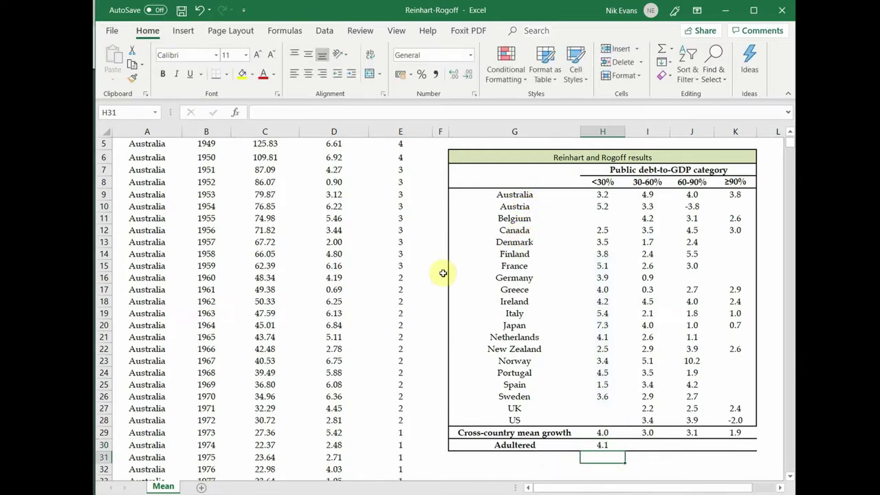
left_click(605, 445)
Fill the Adultered average across to K30, giving 2.9, 3.4 and 1.4 for the other categories.
left_click_drag(627, 450, 738, 446)
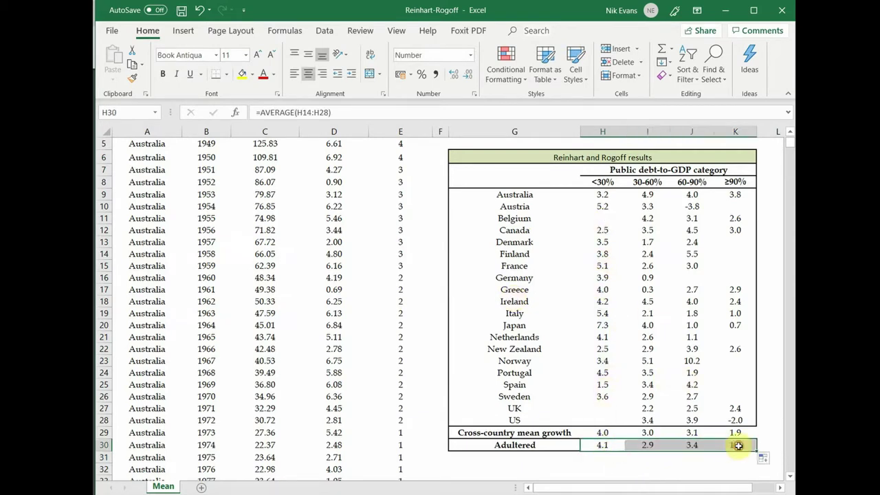
left_click(690, 466)
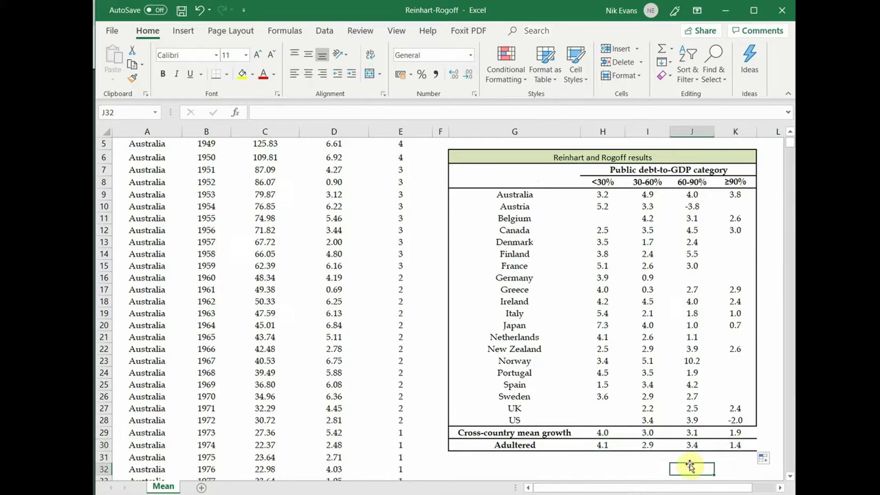
left_click(731, 446)
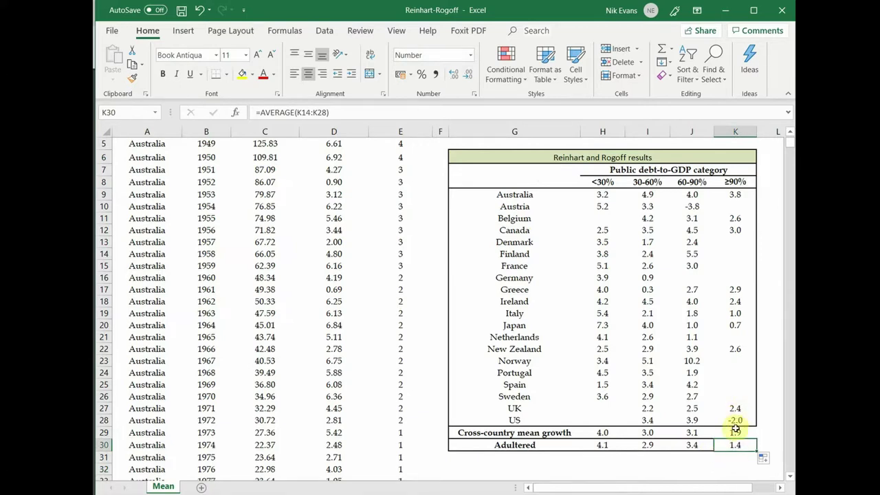
Compare the ≥90% averages against the excluded Australia–Denmark ≥90% values.
scroll(733, 415, "up", 2)
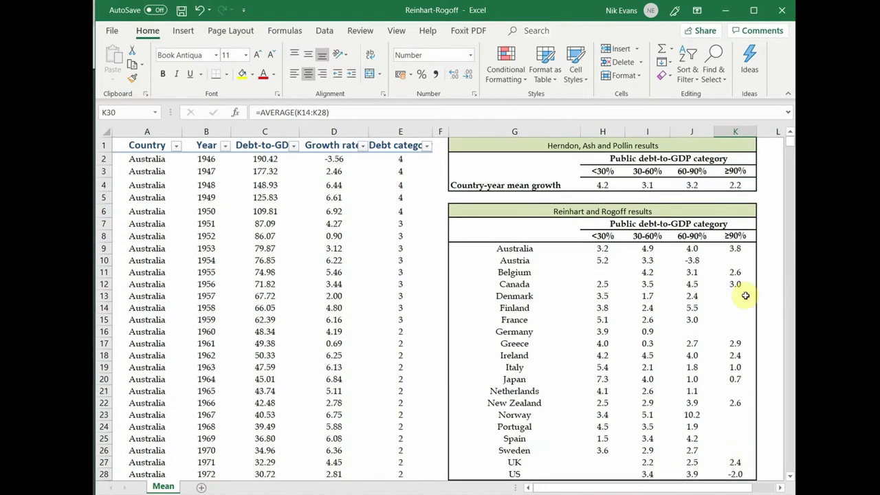
left_click(739, 186)
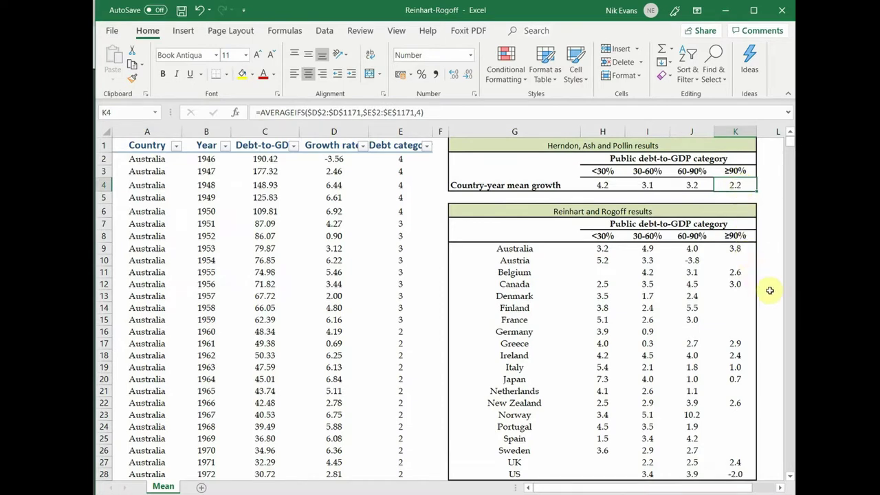
scroll(770, 291, "down", 2)
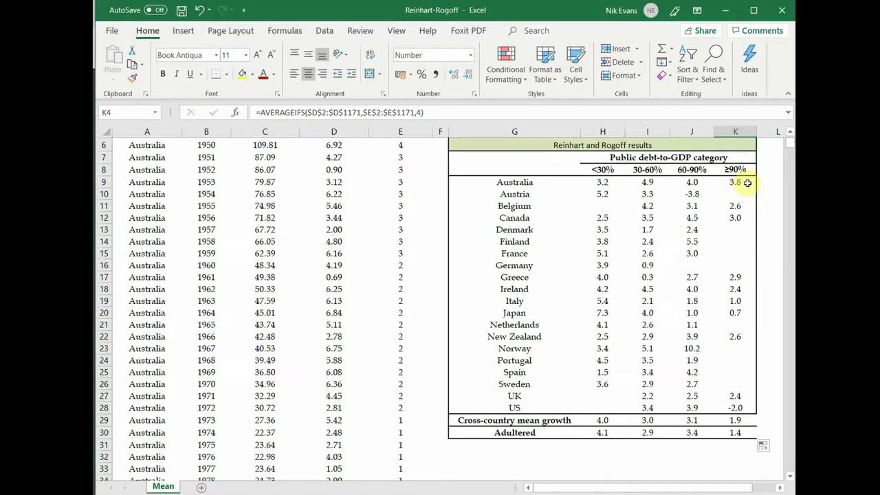
left_click(743, 181)
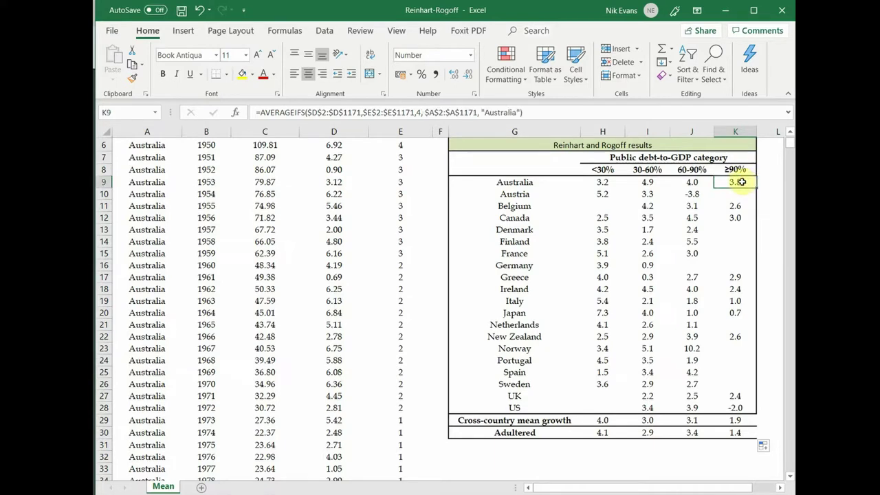
left_click_drag(741, 182, 740, 235)
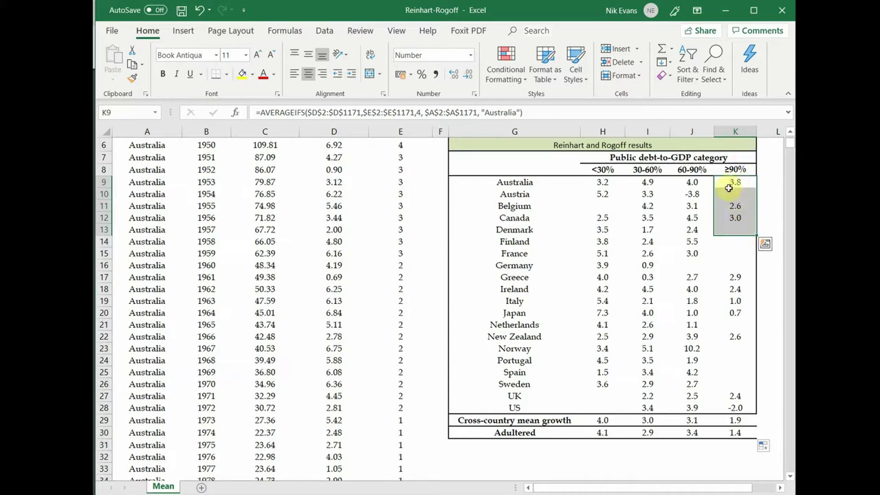
left_click(767, 220)
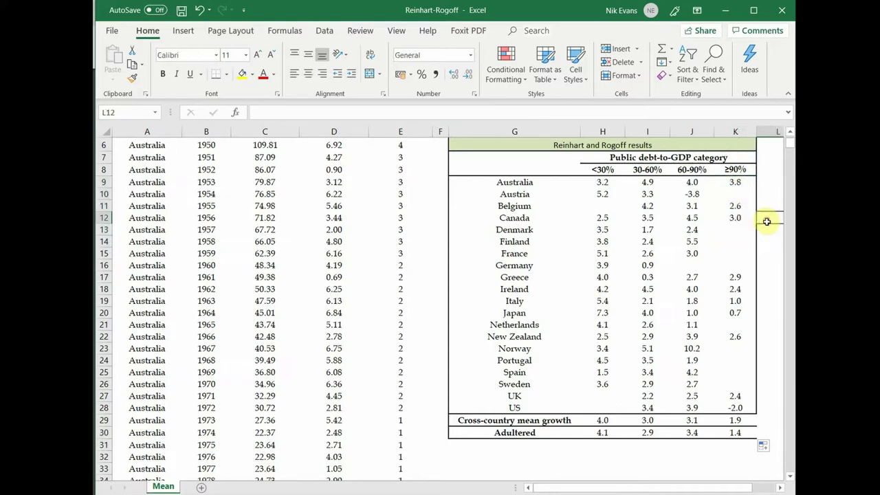
scroll(772, 364, "down", 1)
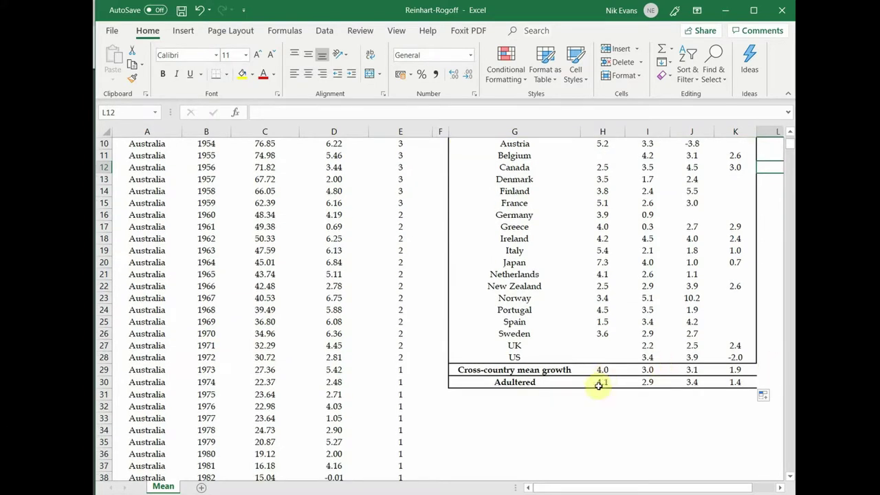
left_click_drag(596, 386, 722, 380)
left_click(699, 407)
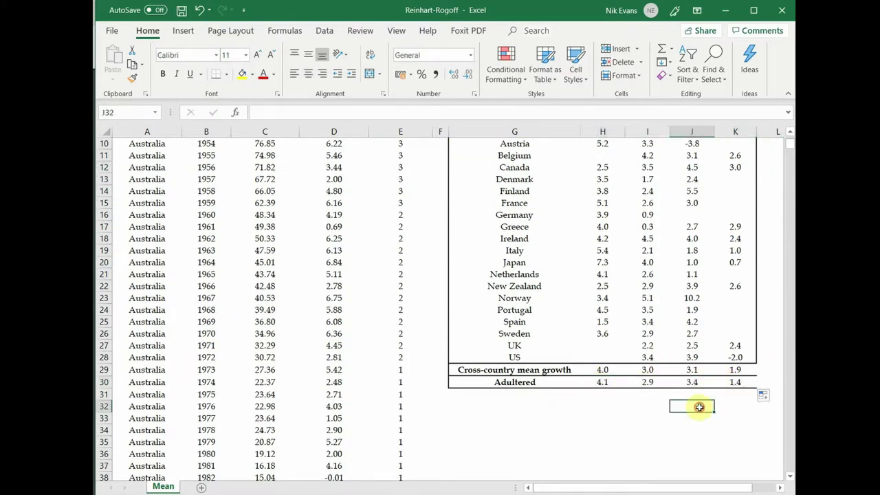
Confirm the <30% Adultered formula uses the range H14:H28, leaving it unchanged.
left_click(650, 406)
left_click(615, 408)
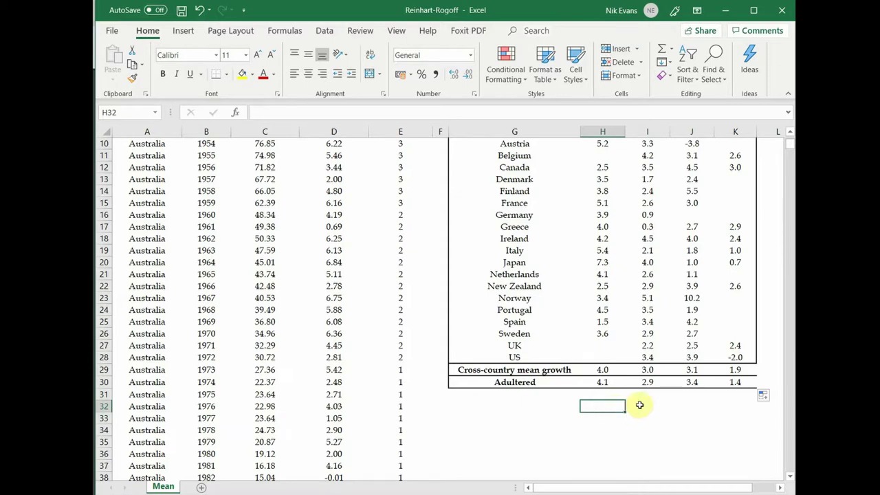
left_click(638, 406)
left_click(608, 407)
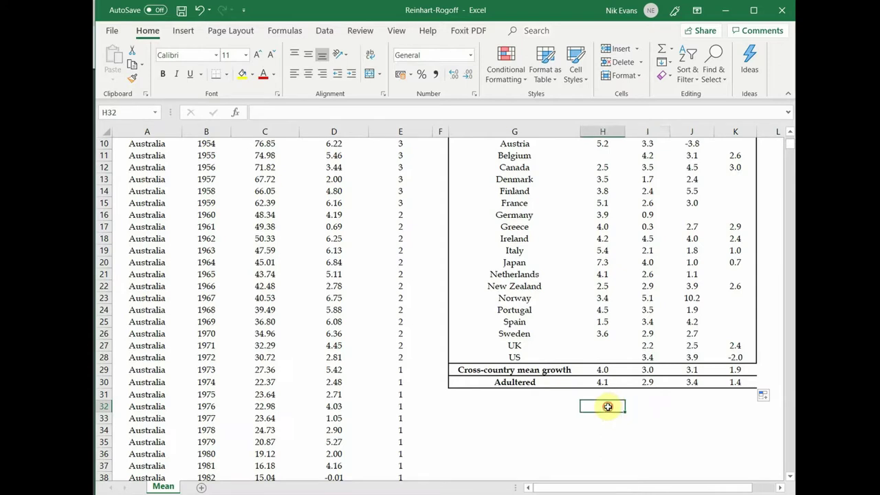
scroll(607, 407, "up", 2)
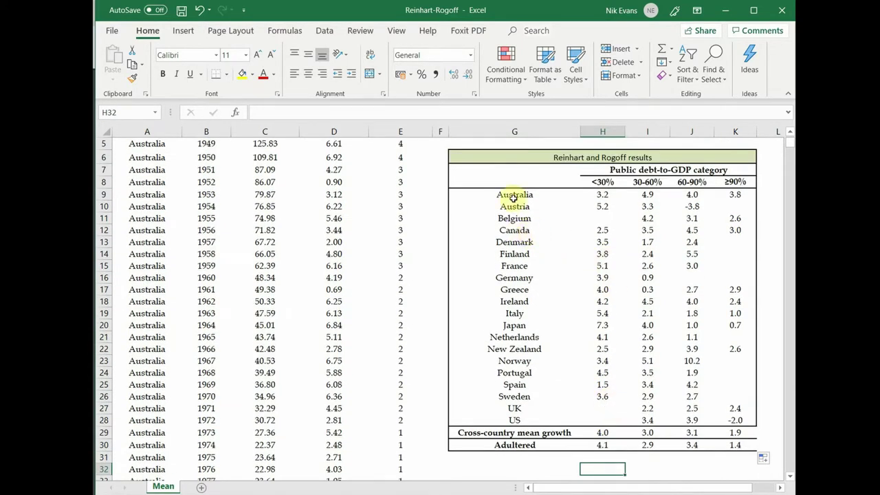
left_click(605, 444)
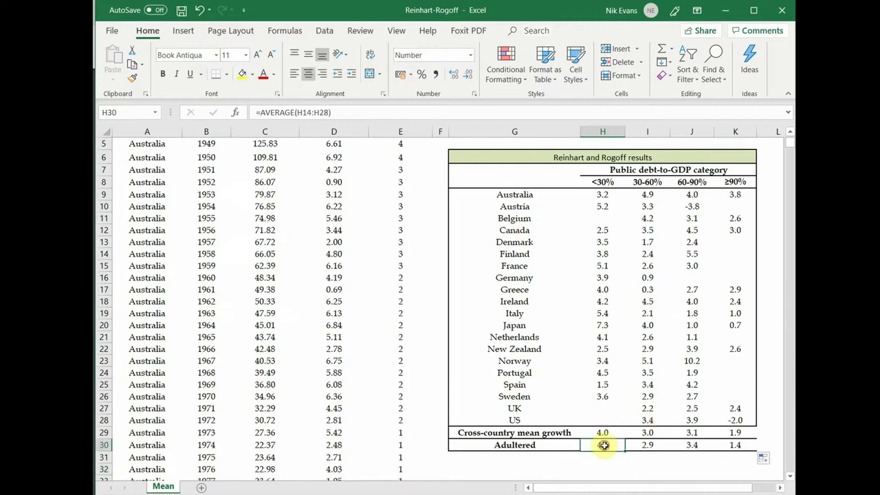
left_click(319, 113)
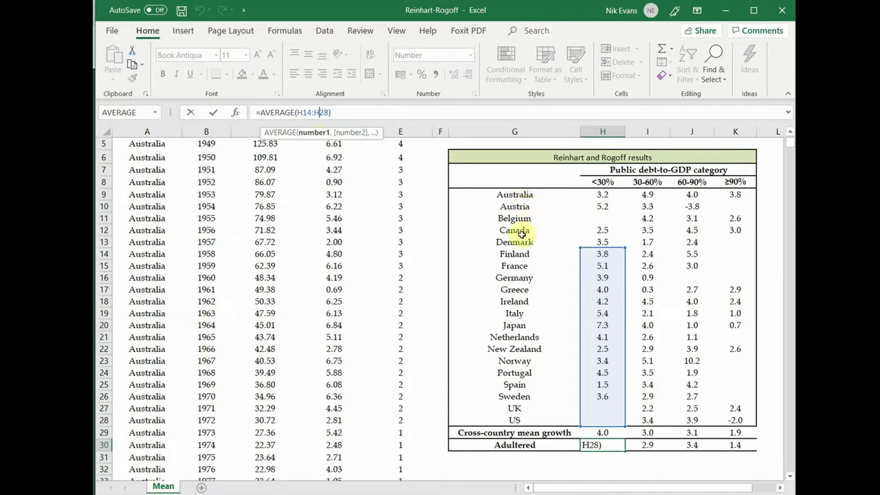
left_click(554, 467)
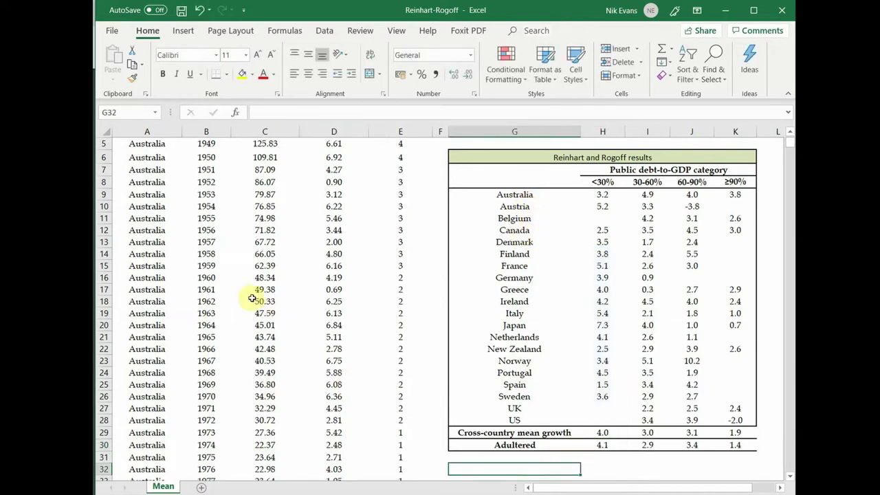
Locate New Zealand's 1946–1949 rows and inspect their growth category formulas.
scroll(185, 289, "down", 20)
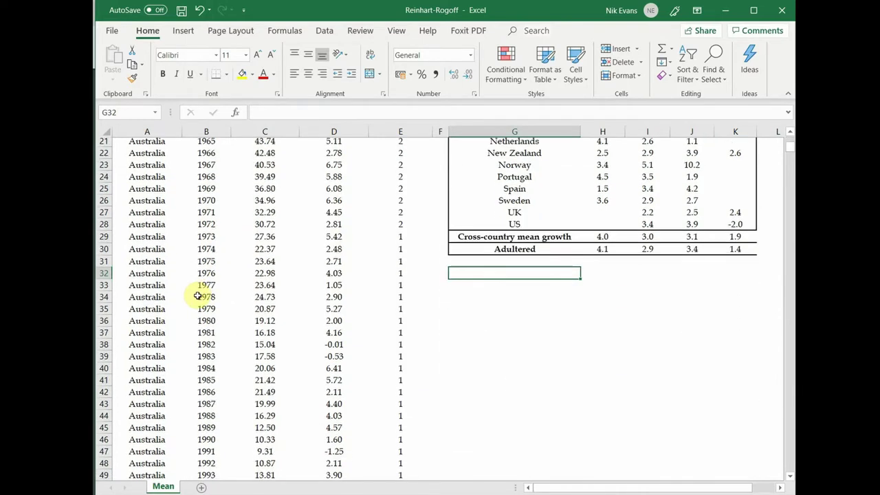
scroll(197, 295, "down", 20)
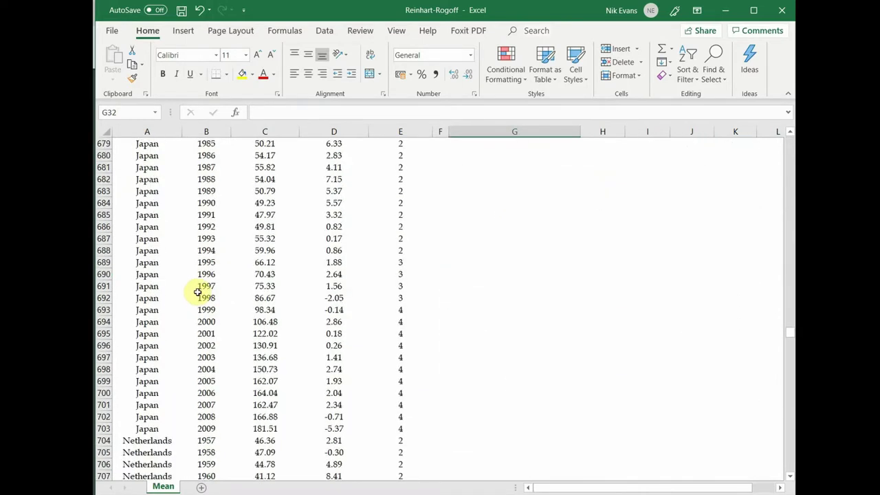
scroll(197, 292, "down", 15)
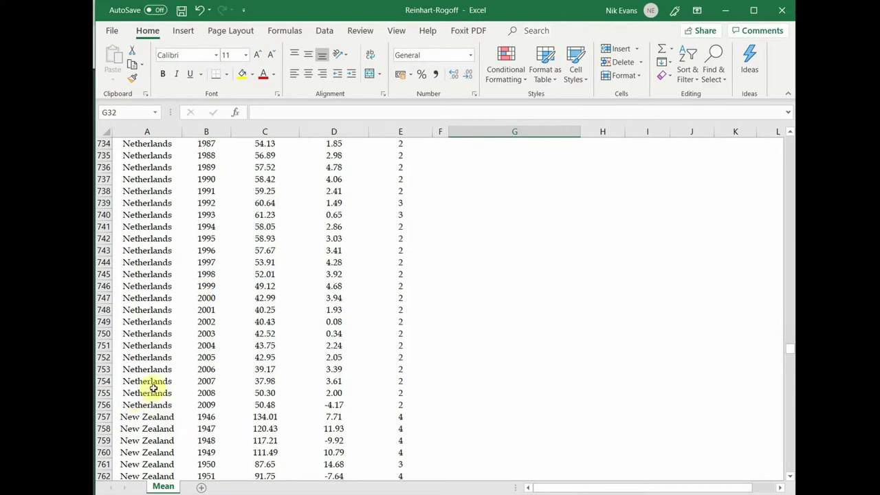
scroll(150, 388, "down", 2)
left_click(157, 346)
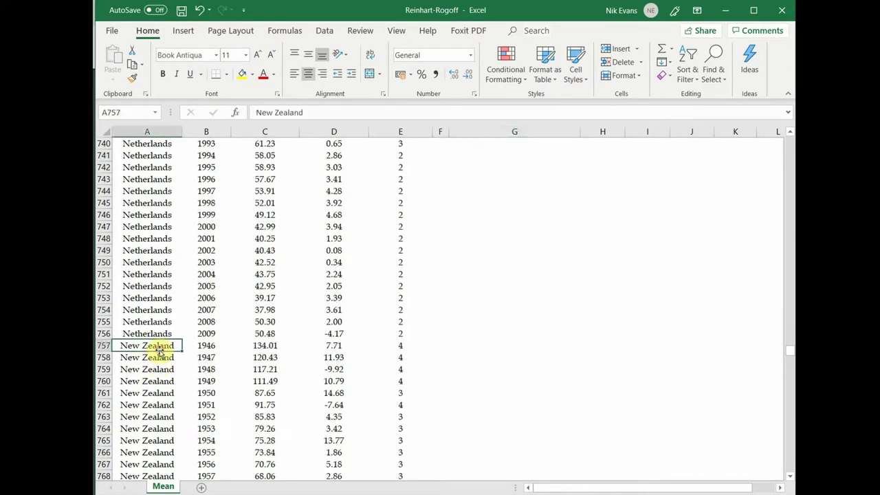
left_click(208, 346)
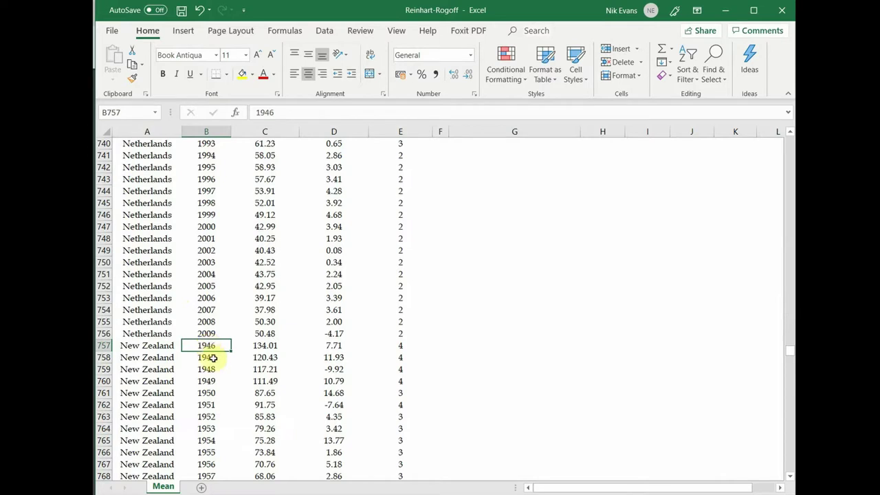
left_click(400, 348)
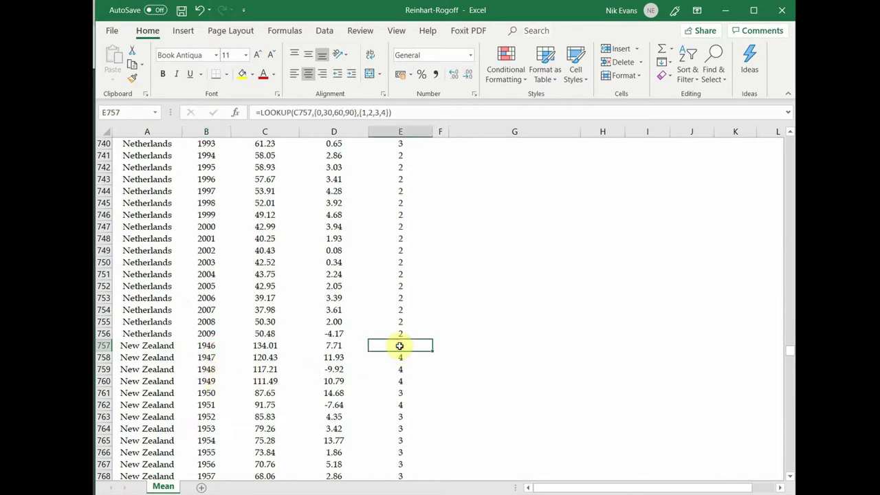
left_click(410, 356)
left_click(405, 370)
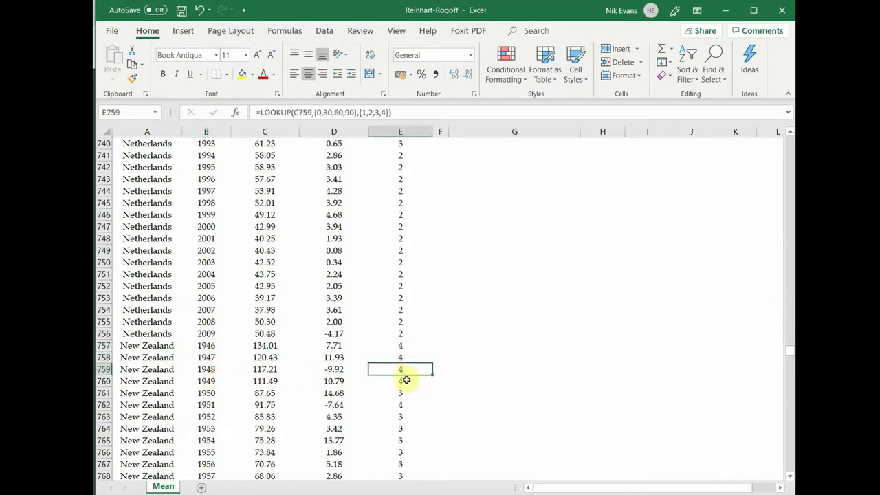
left_click(403, 380)
Clear cells A757:E760 for New Zealand 1946–1949, then return to the results table.
left_click_drag(170, 349, 381, 381)
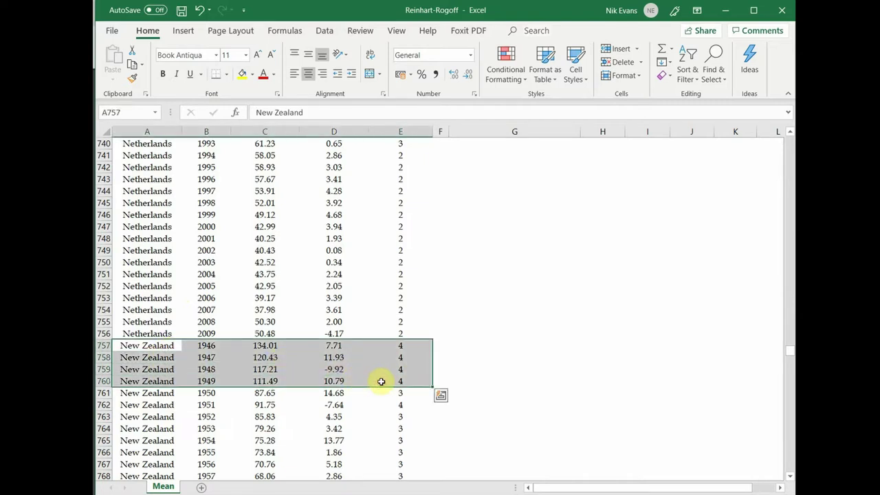
key("Delete")
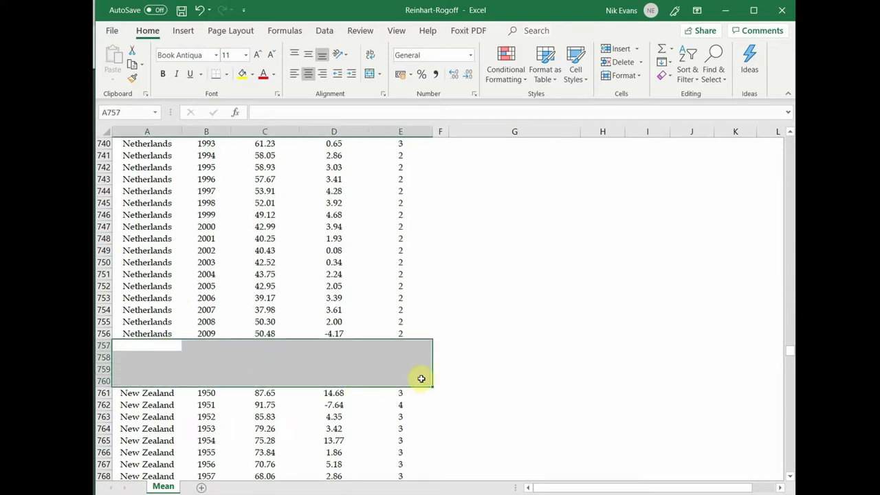
left_click(543, 357)
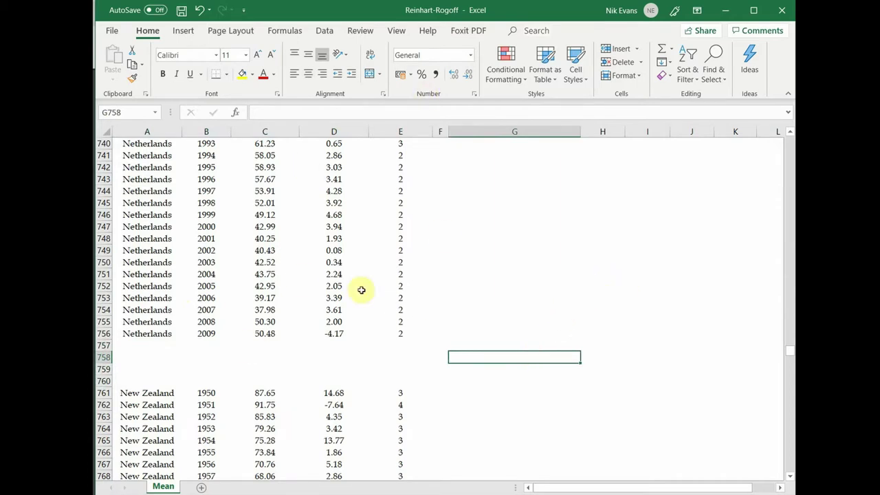
scroll(658, 182, "up", 20)
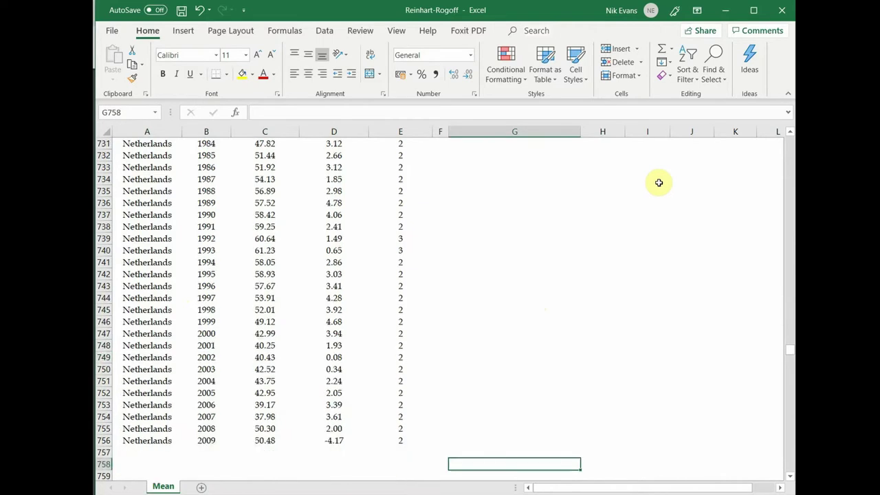
scroll(658, 182, "up", 20)
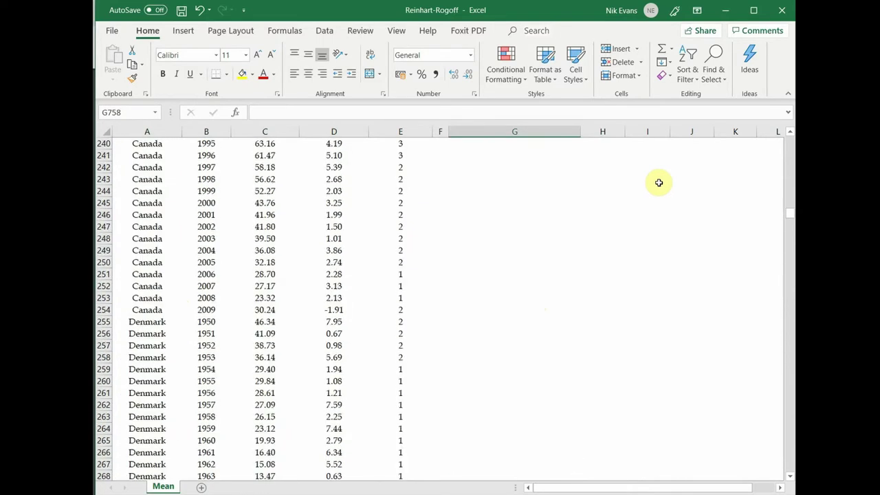
scroll(659, 182, "up", 11)
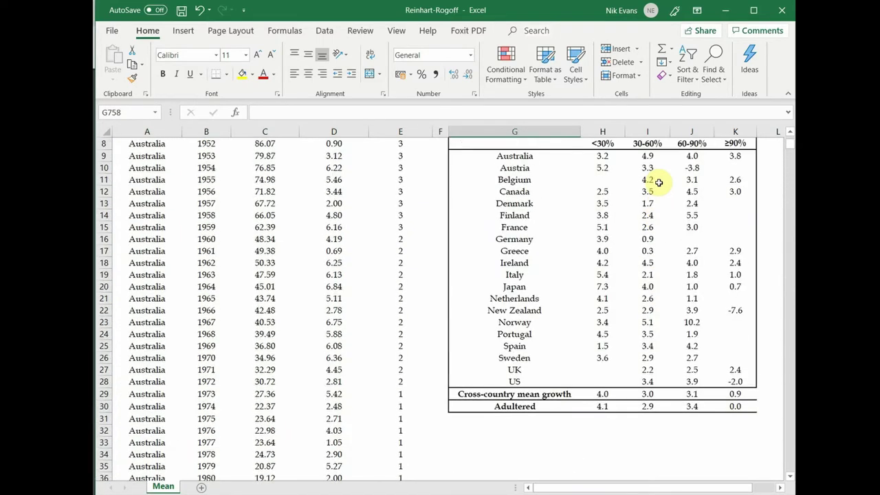
scroll(717, 338, "down", 3)
scroll(716, 339, "down", 1)
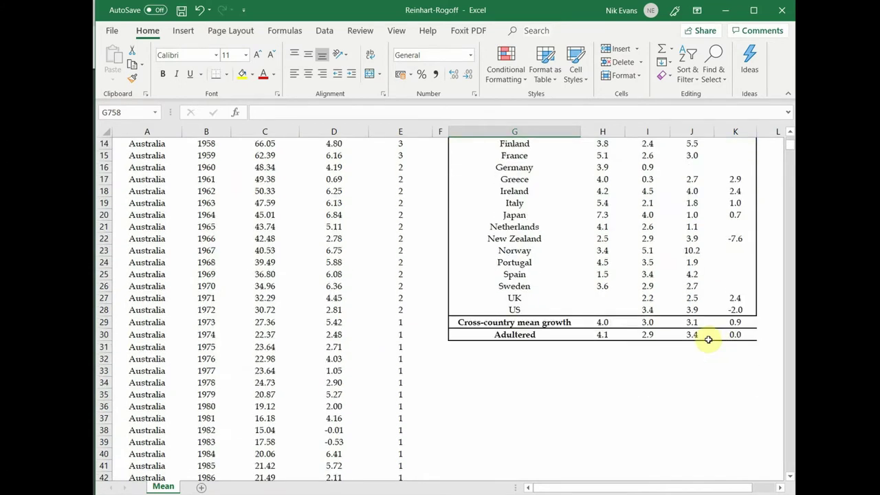
Apply the red Bad cell style to the Adultered row G30:K30.
left_click(553, 336)
left_click_drag(575, 336, 724, 334)
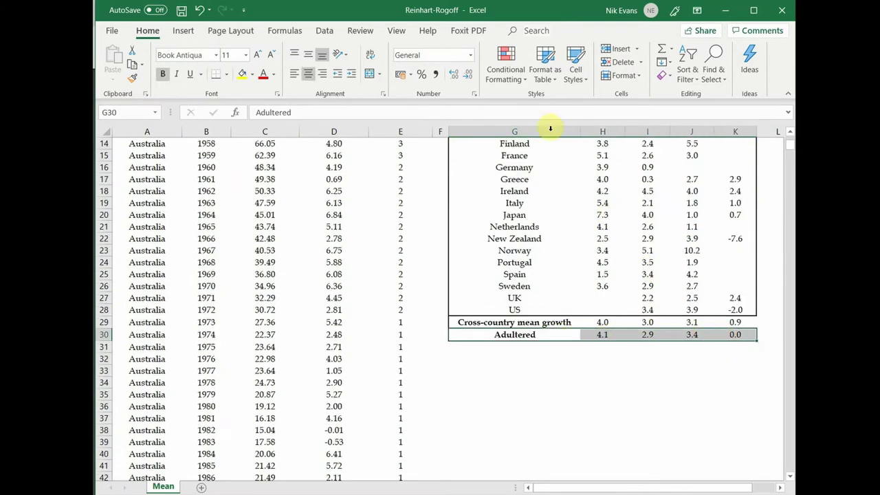
left_click(523, 77)
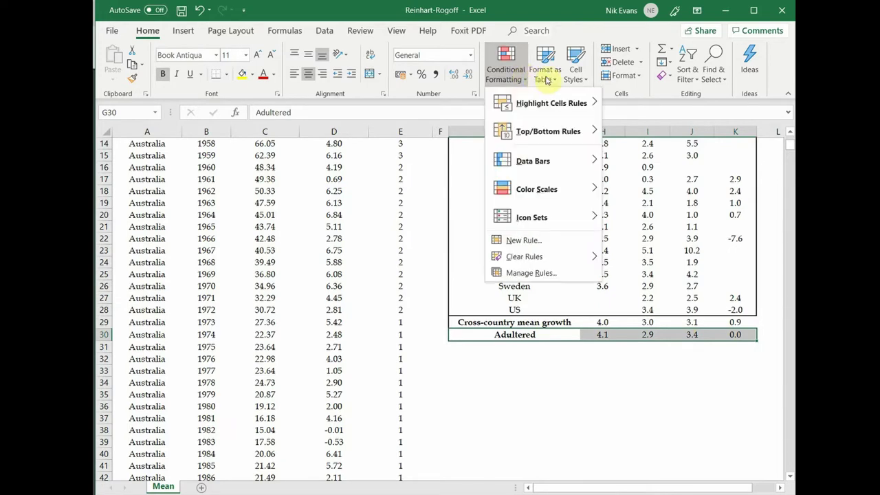
left_click(580, 78)
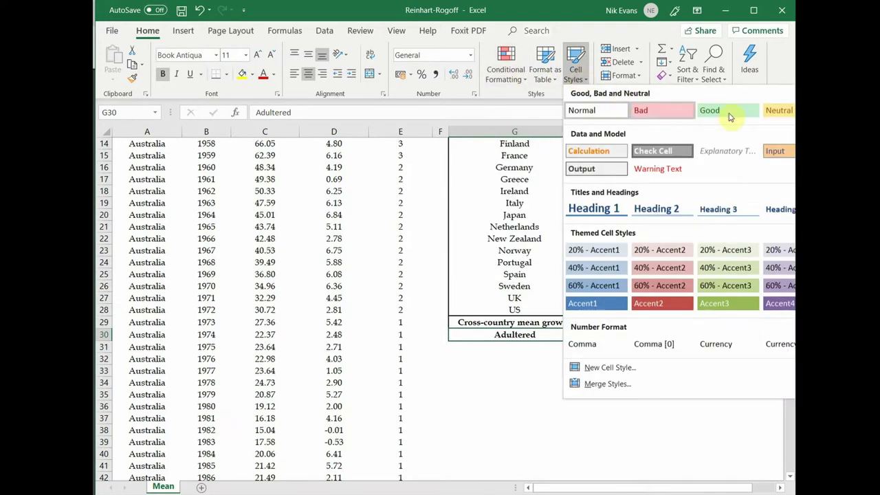
left_click(658, 110)
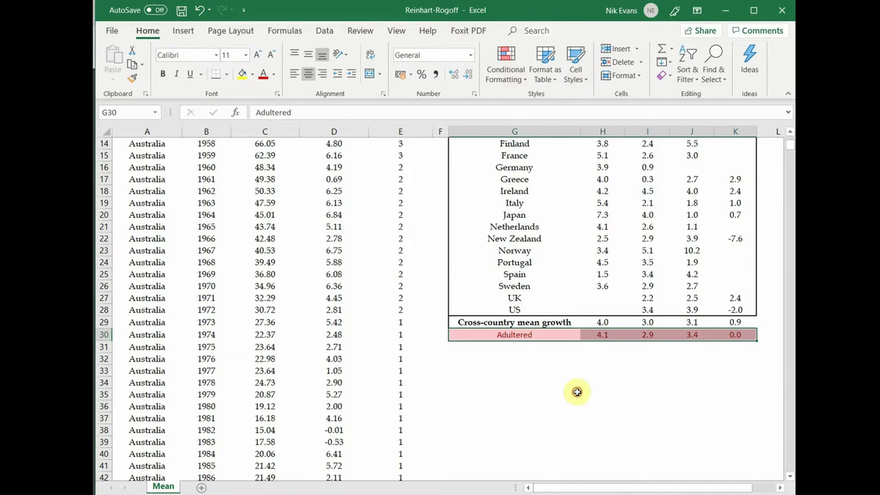
left_click(577, 391)
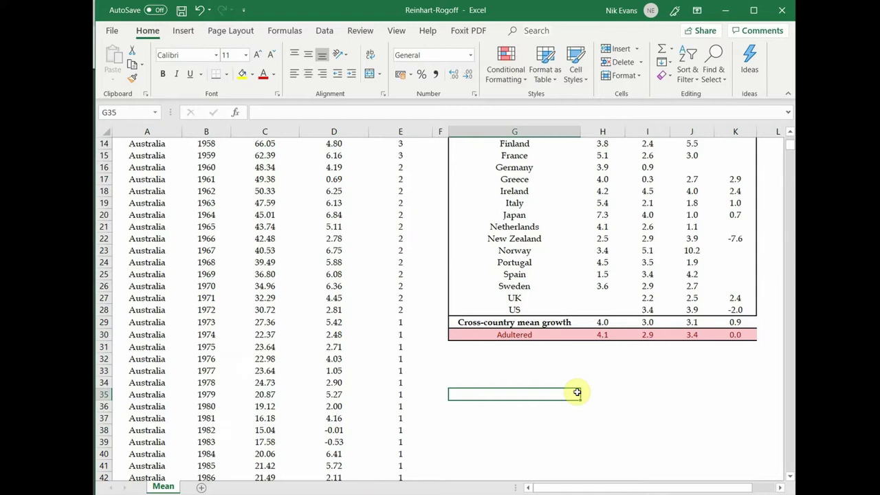
left_click(612, 334)
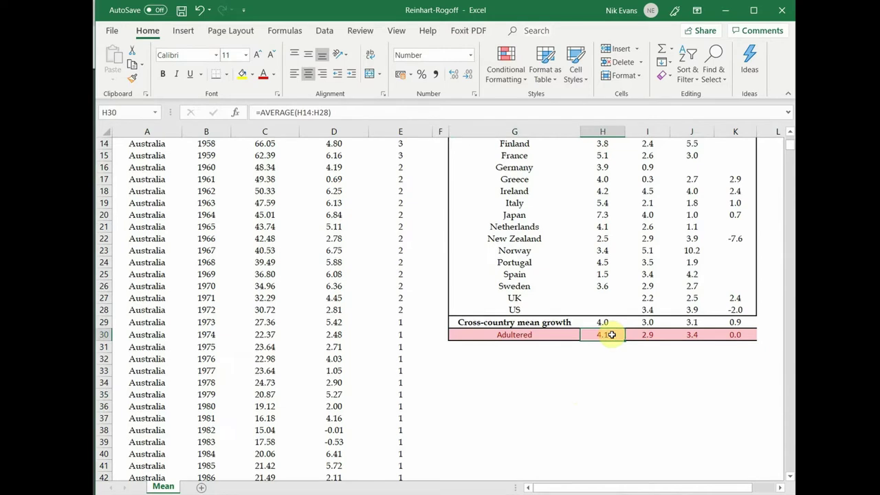
left_click(732, 338)
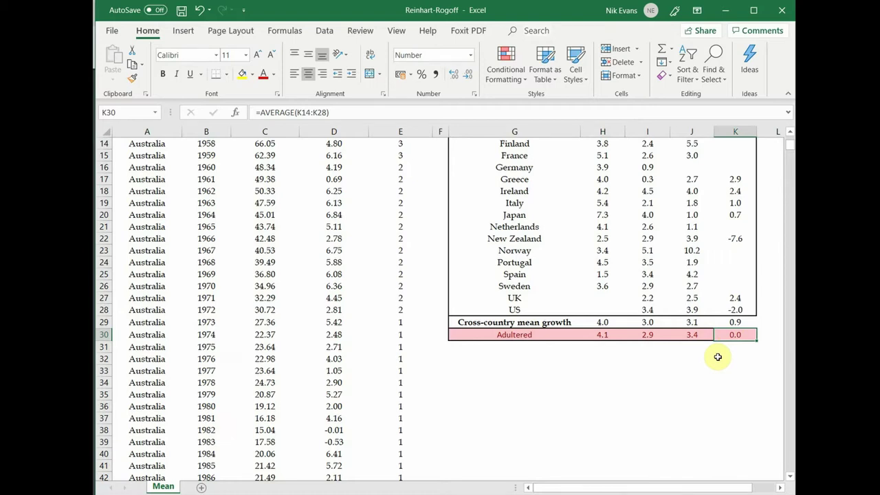
left_click(691, 359)
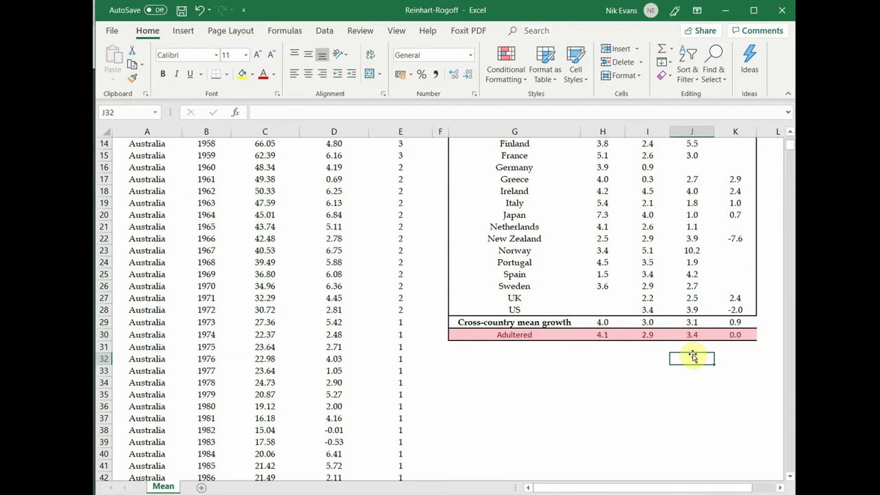
scroll(627, 371, "up", 5)
scroll(629, 366, "down", 3)
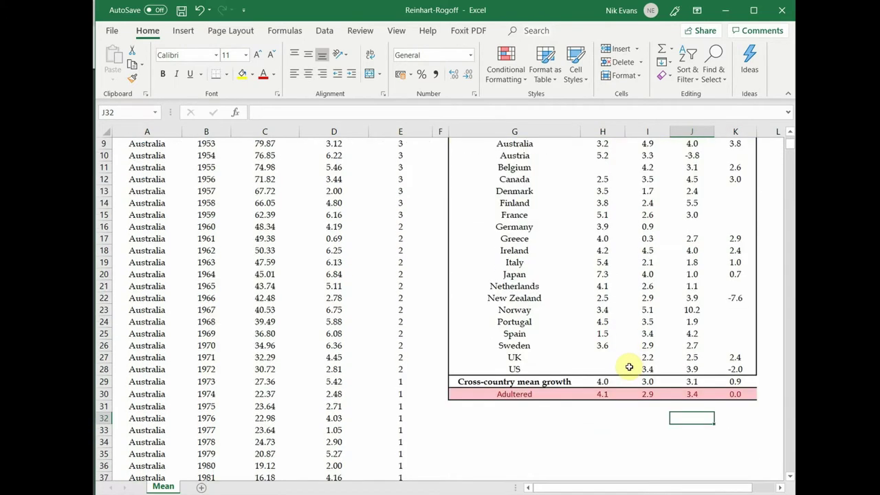
scroll(629, 368, "down", 1)
left_click(656, 392)
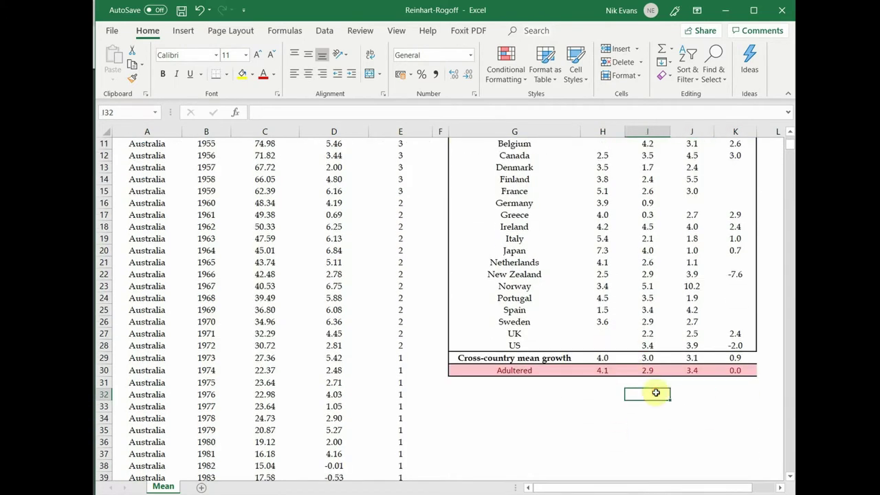
left_click(615, 396)
left_click(568, 398)
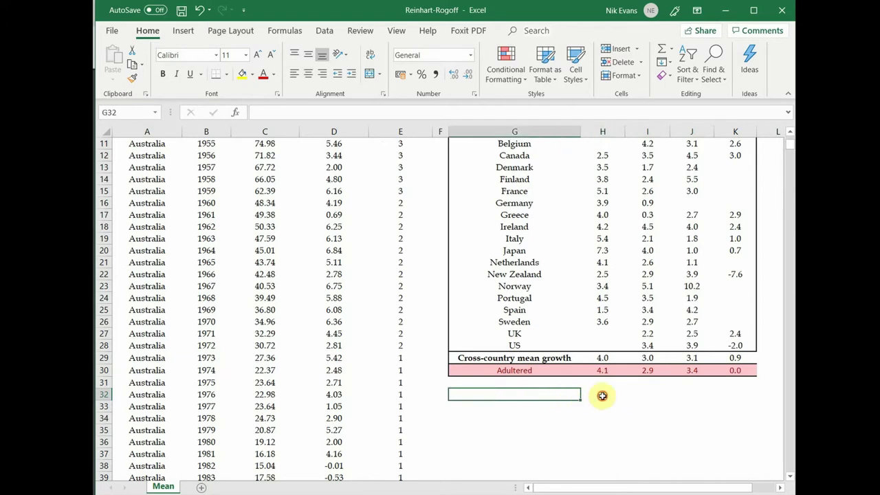
left_click(603, 395)
left_click(646, 397)
left_click(611, 395)
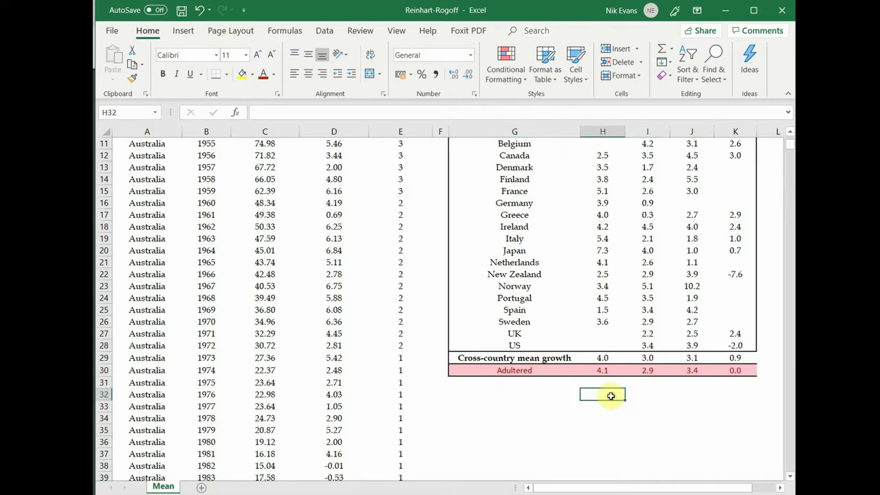
scroll(610, 396, "down", 1)
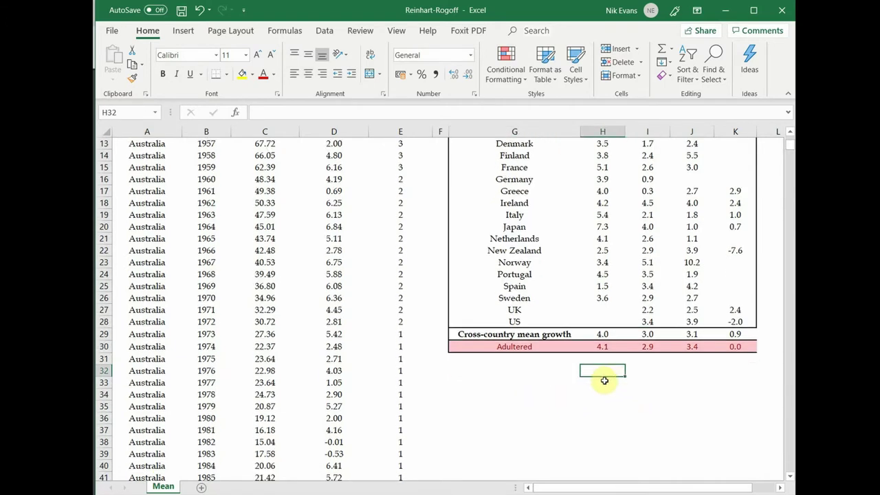